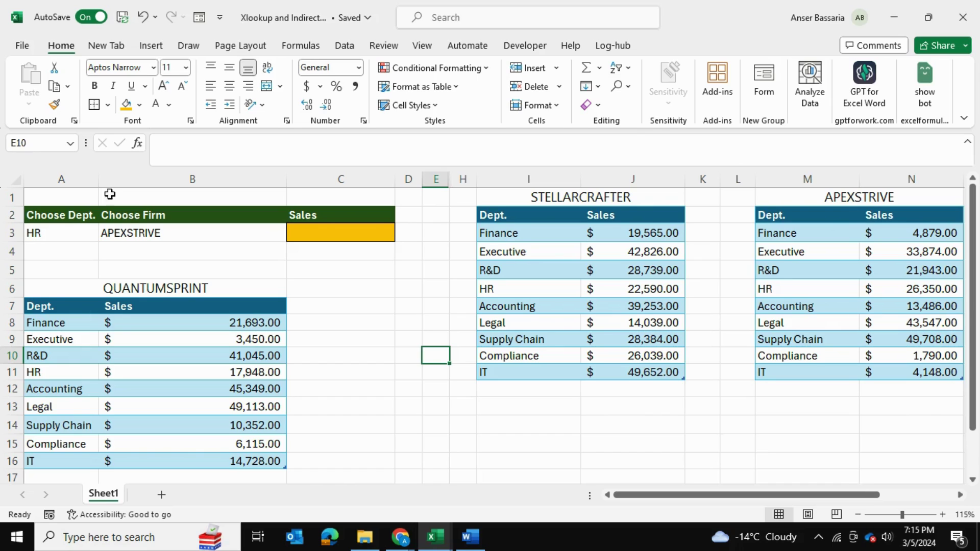
Look through the department and firm dropdown lists in A3 and B3 without changing either choice.
left_click(73, 240)
left_click(104, 233)
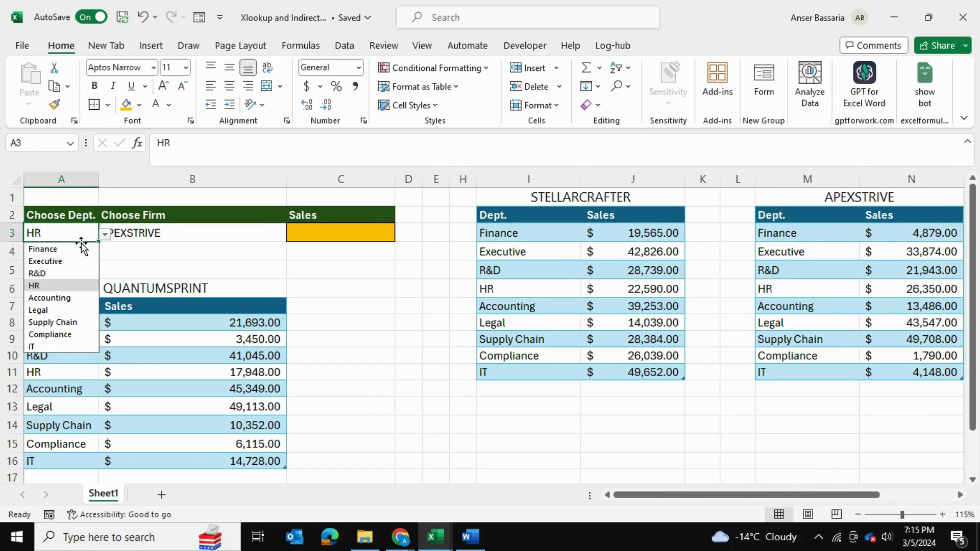
left_click(140, 263)
left_click(151, 230)
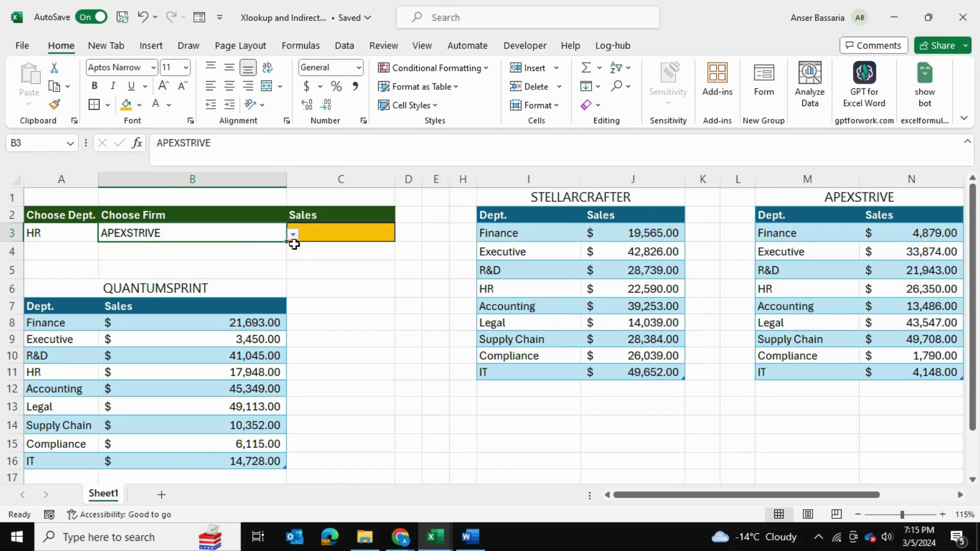
left_click(293, 235)
left_click(305, 285)
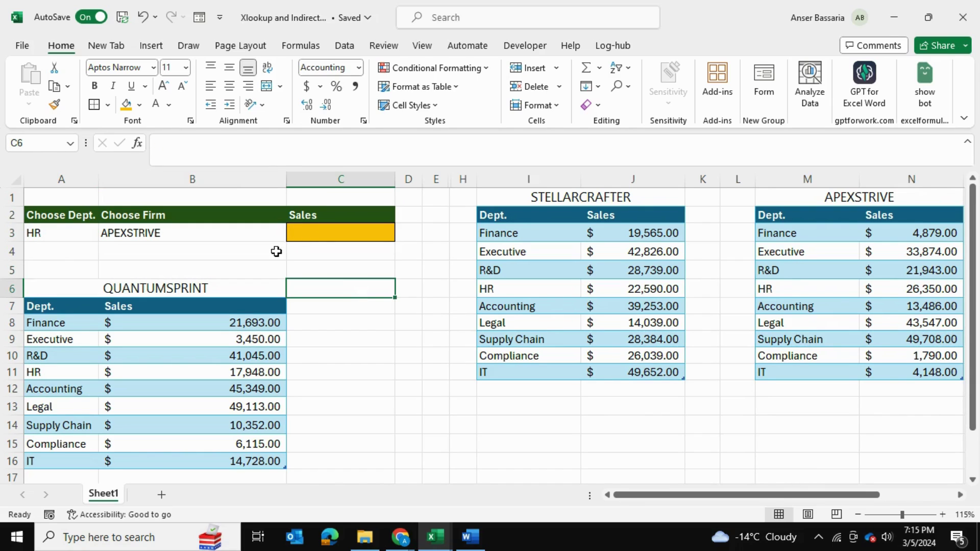
left_click(318, 234)
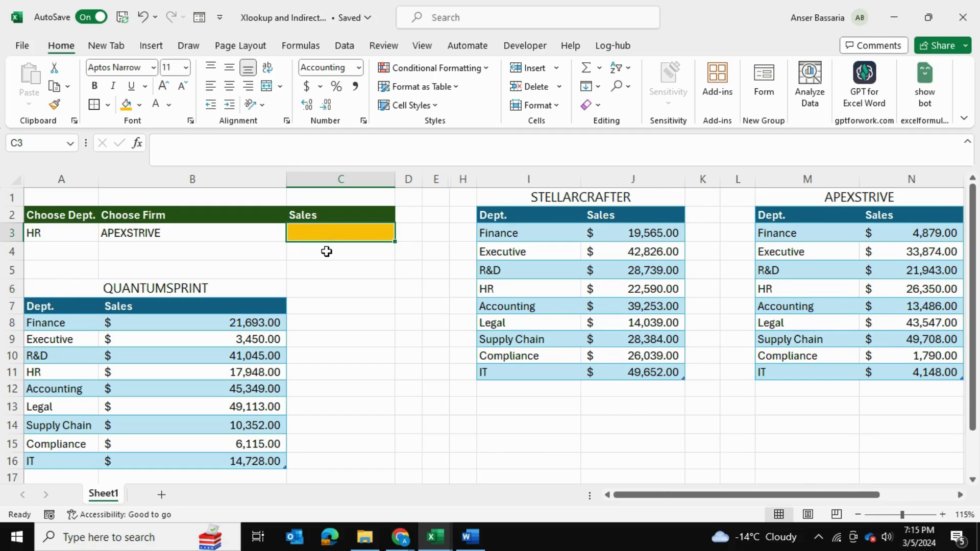
left_click(355, 292)
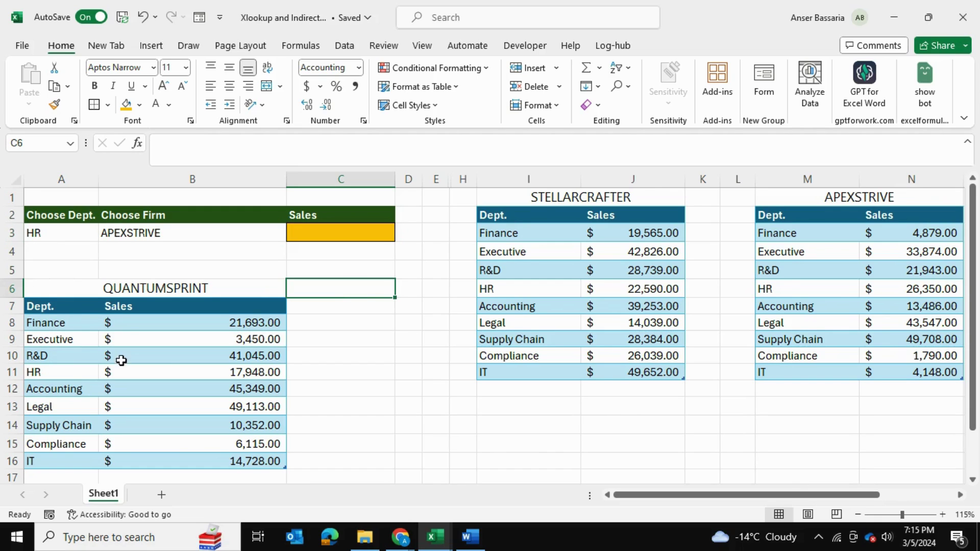
Inspect the QUANTUMSPRINT, STELLARCRAFTER and APEXSTRIVE tables and their department names.
left_click_drag(62, 321, 53, 458)
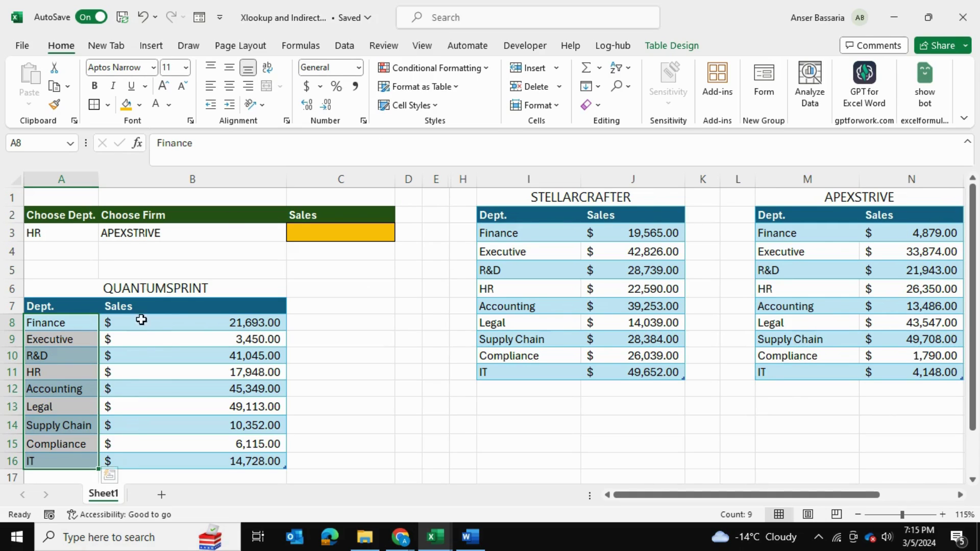
left_click(143, 286)
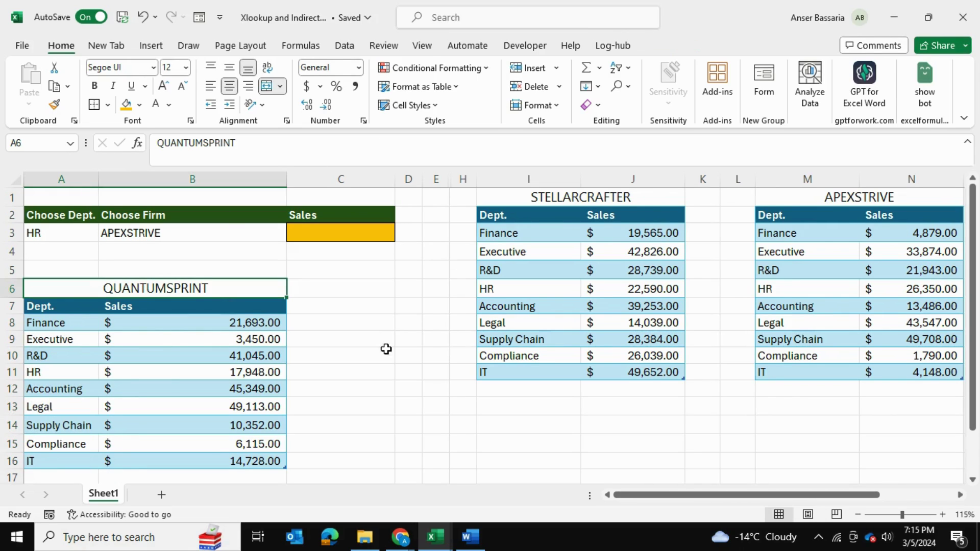
left_click(640, 200)
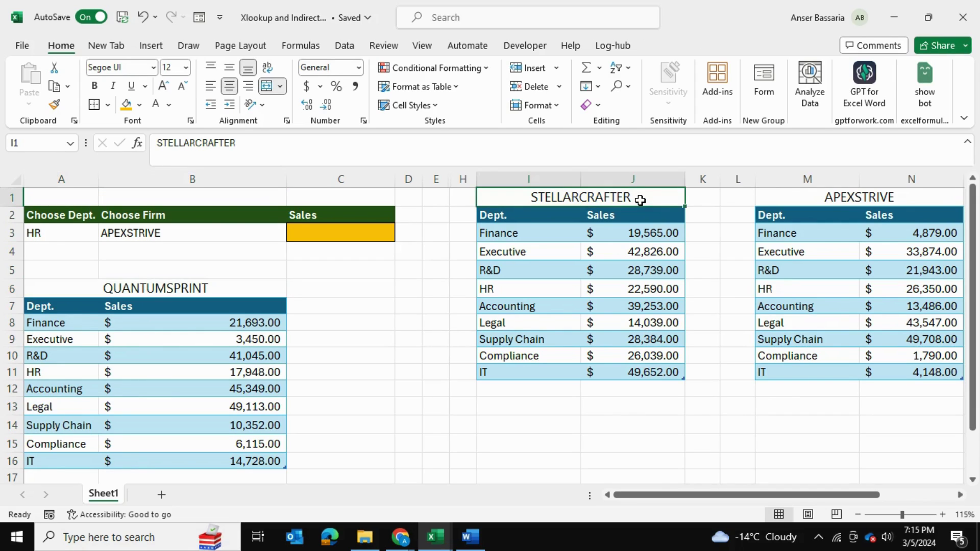
left_click(786, 192)
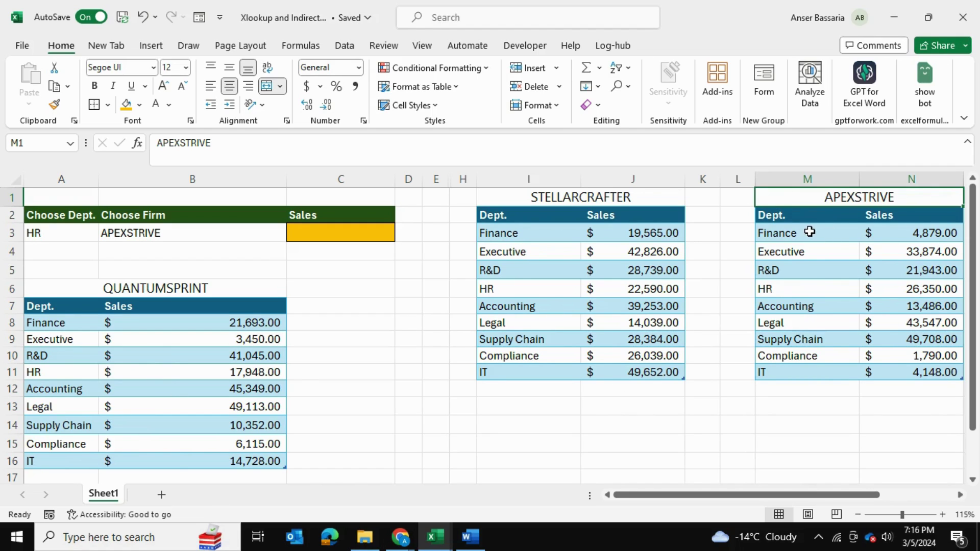
Pick Accounting as the department in A3 and STELLARCRAFTER as the firm in B3, leaving C3 empty.
left_click(63, 234)
left_click(105, 234)
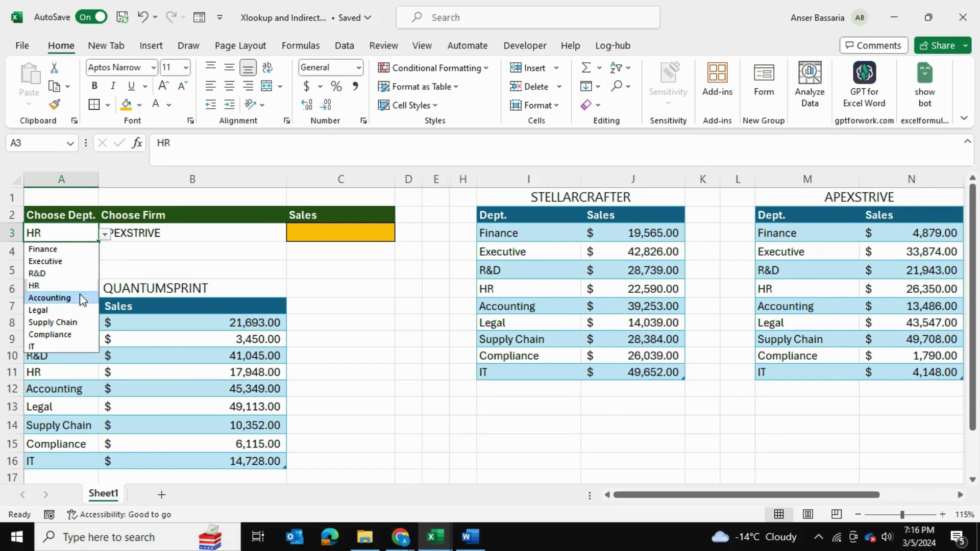
left_click(49, 298)
left_click(215, 234)
left_click(292, 234)
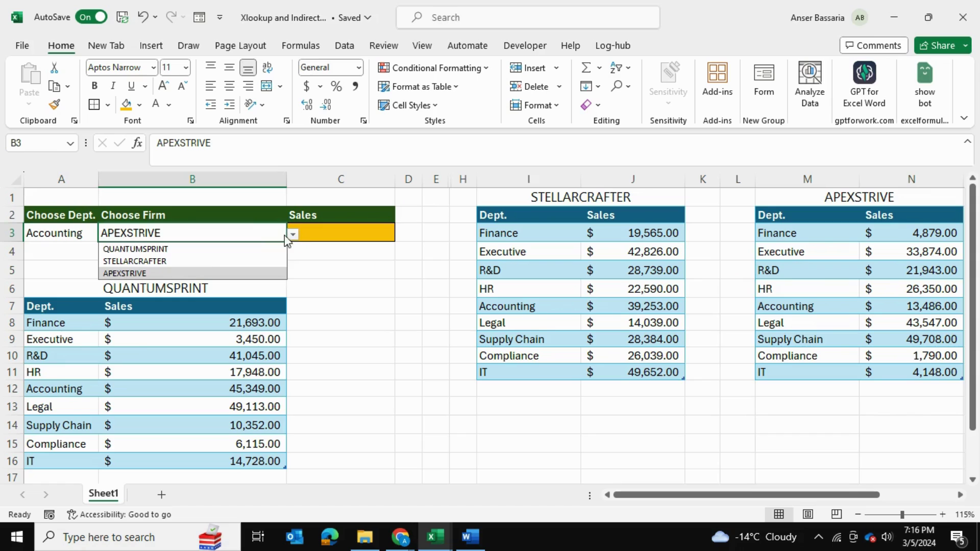
left_click(192, 261)
left_click(314, 232)
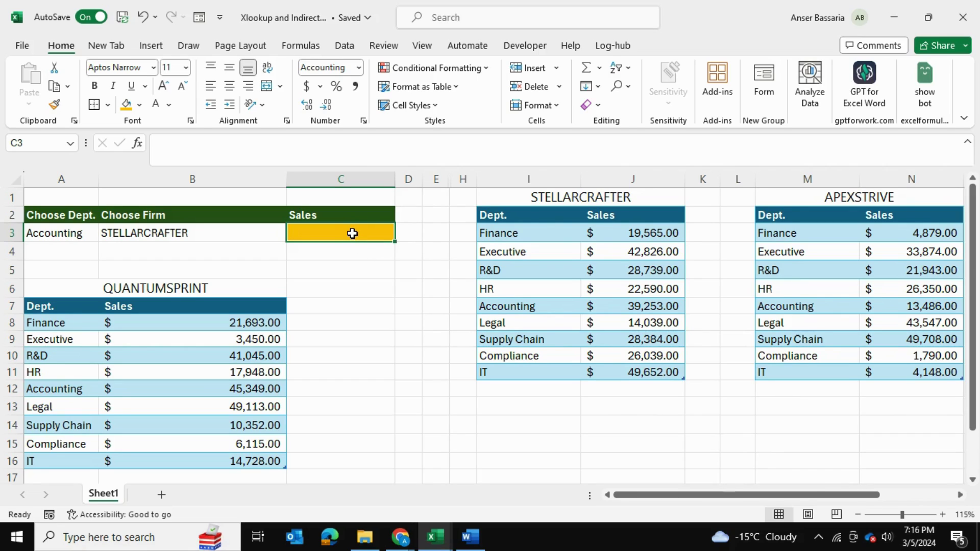
Enter =XLOOKUP(A3, M3:M11, N3:N11) in C3, using APEXSTRIVE's Dept. and Sales columns, returning $13,486.00.
type("=")
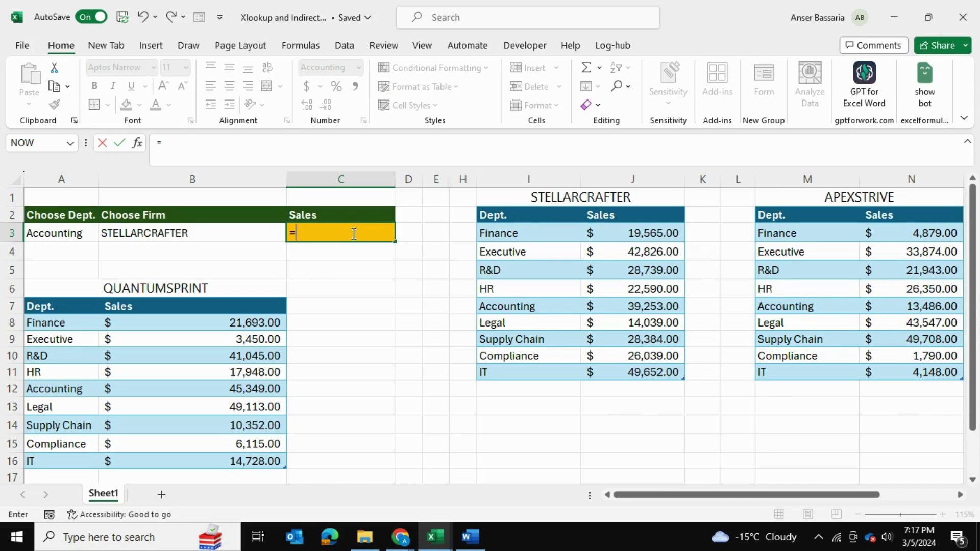
type("xlookup")
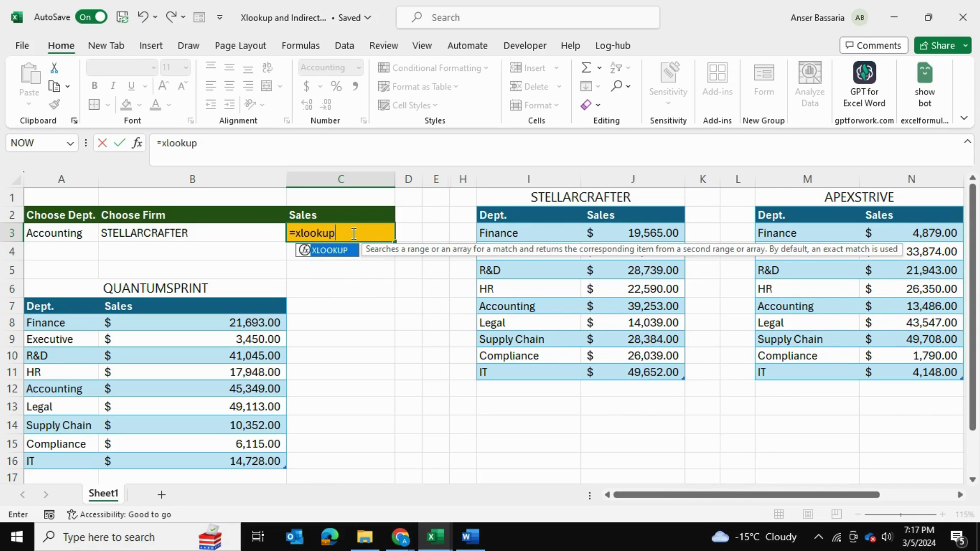
type("(")
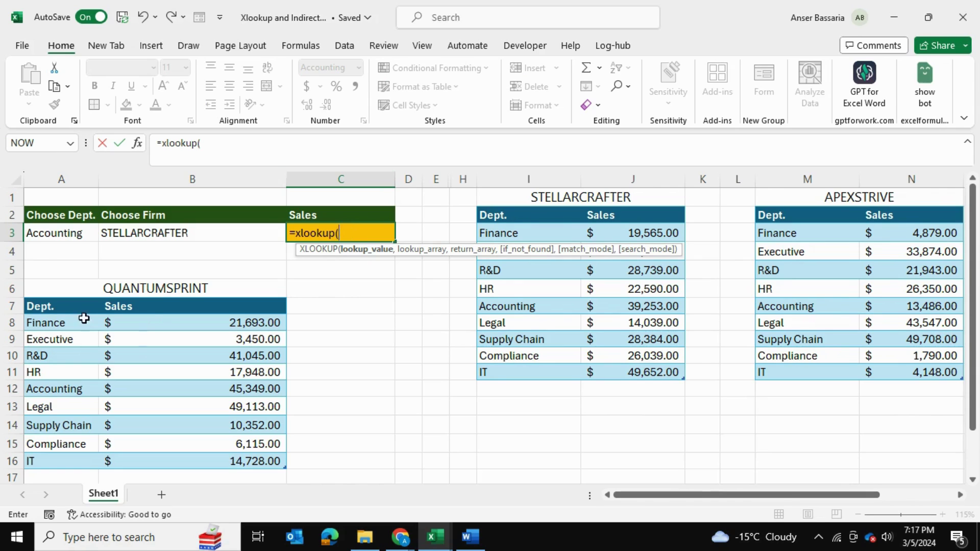
left_click(50, 236)
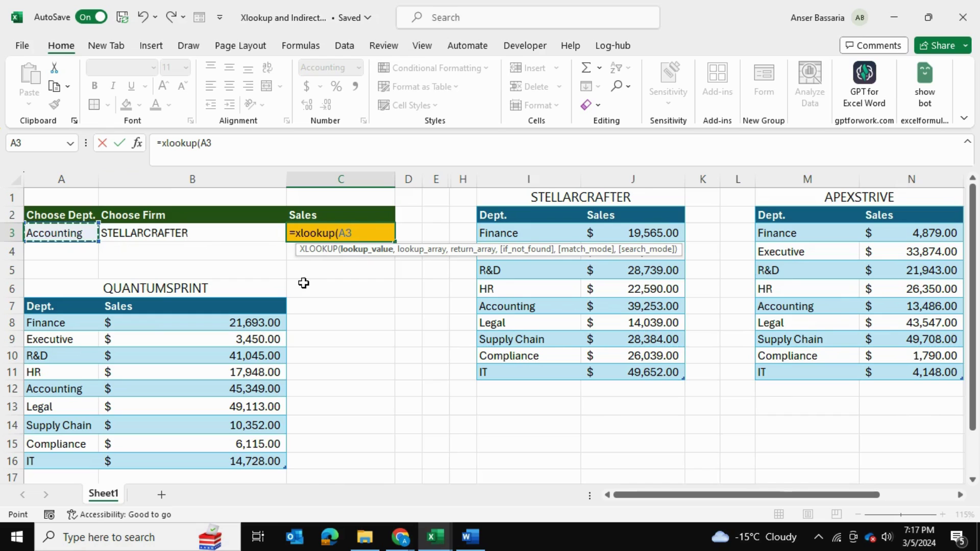
type(",")
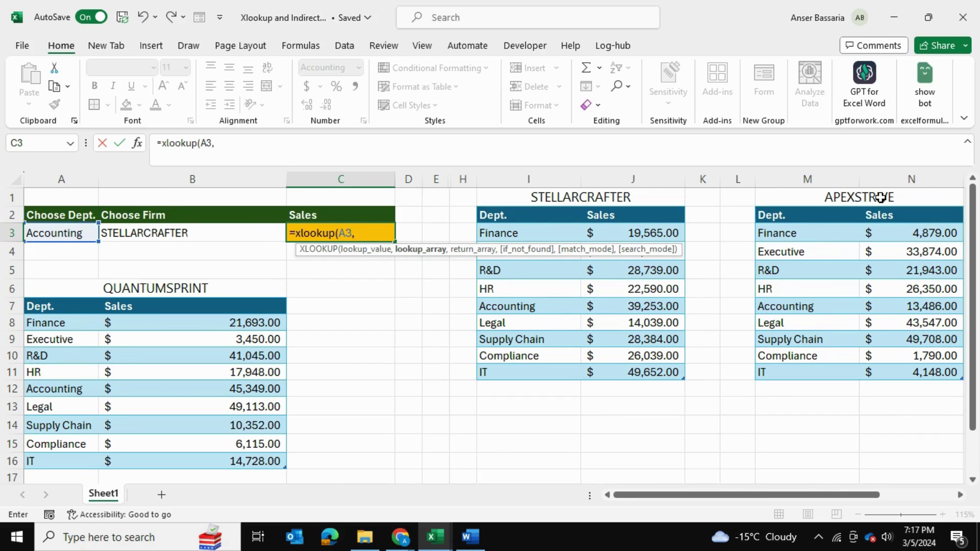
left_click_drag(789, 233, 774, 375)
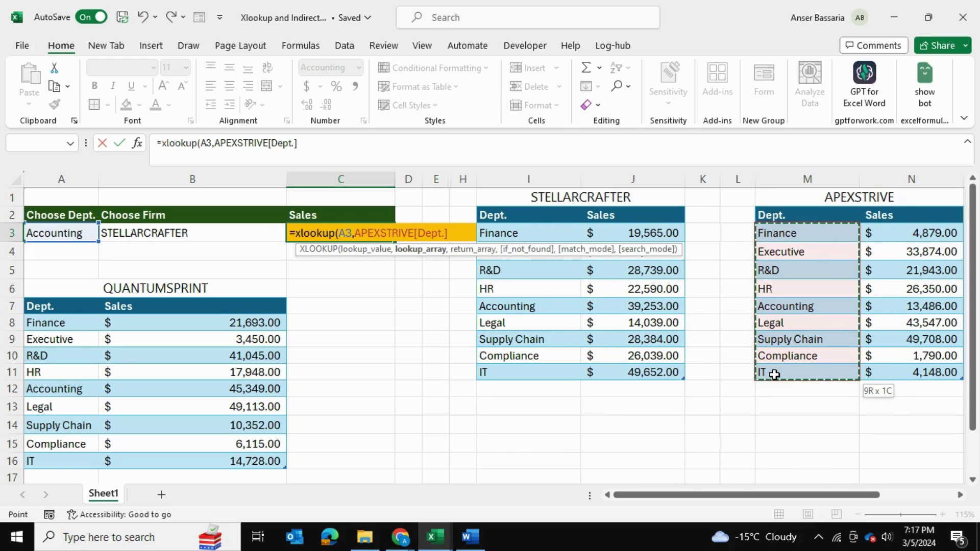
type(",")
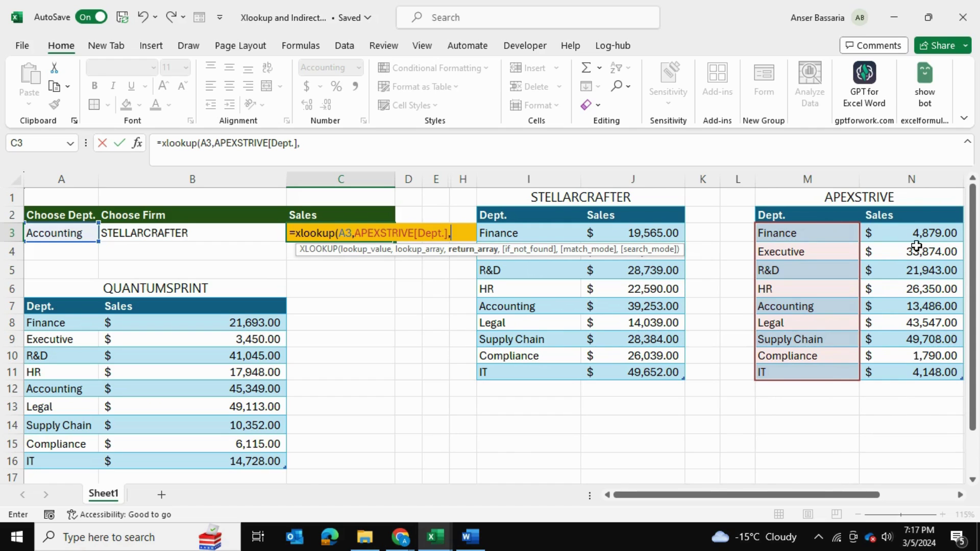
left_click_drag(910, 232, 901, 372)
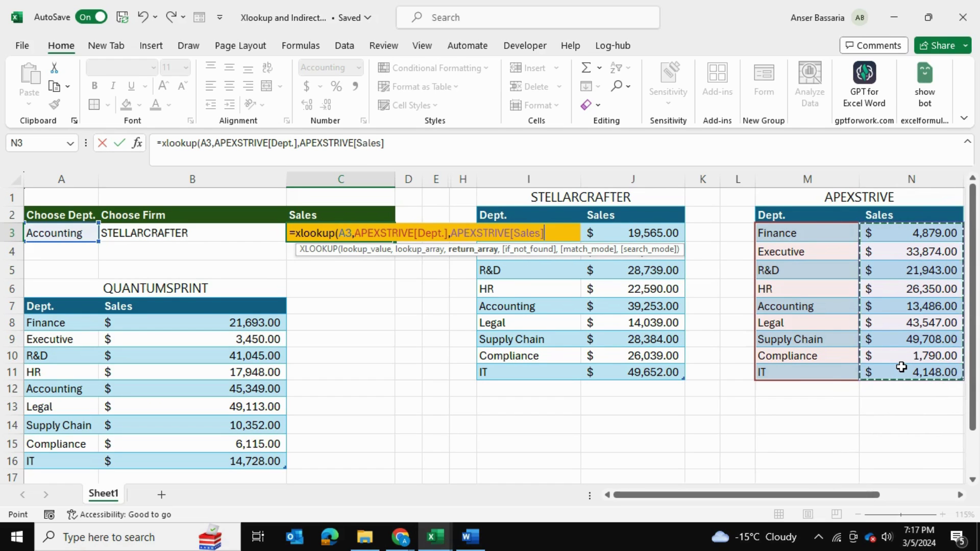
type(")")
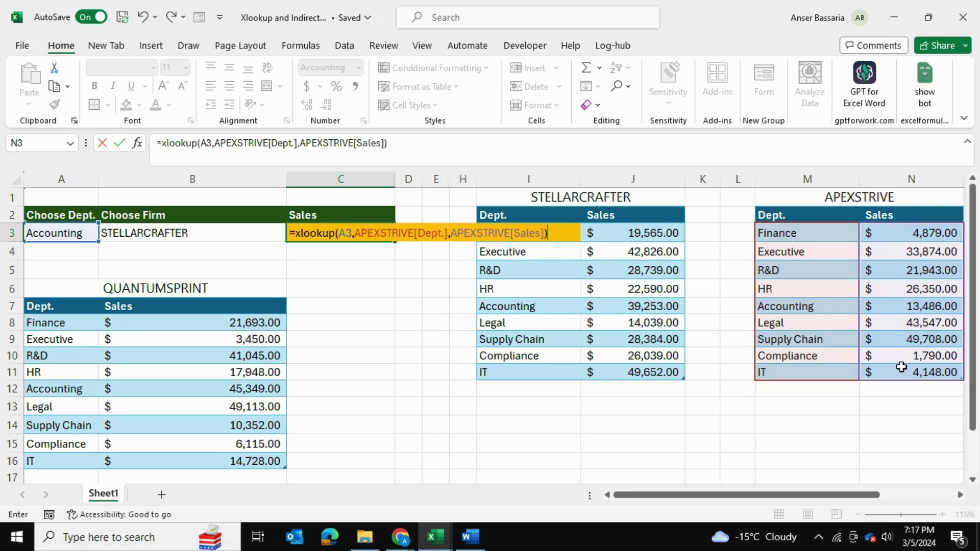
key("BackSpace")
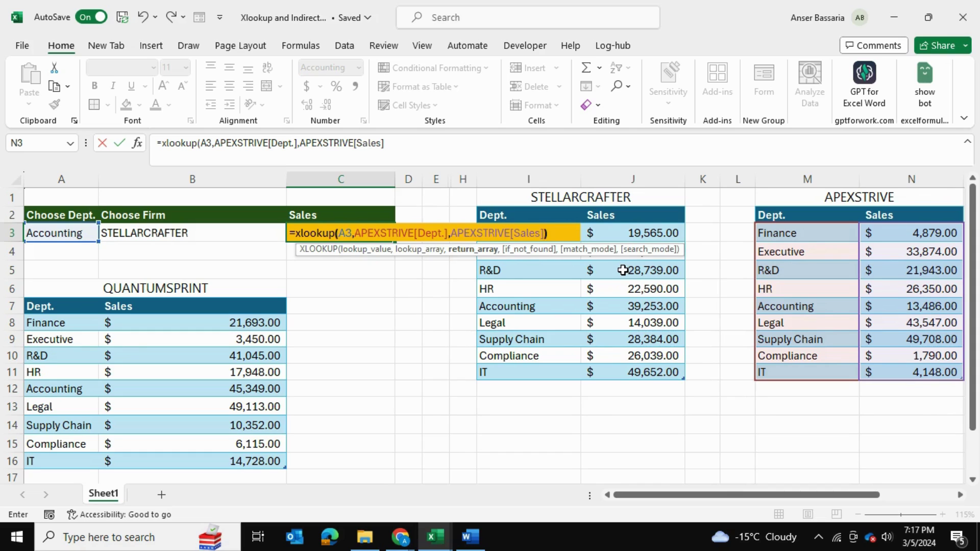
type(")")
key("Return")
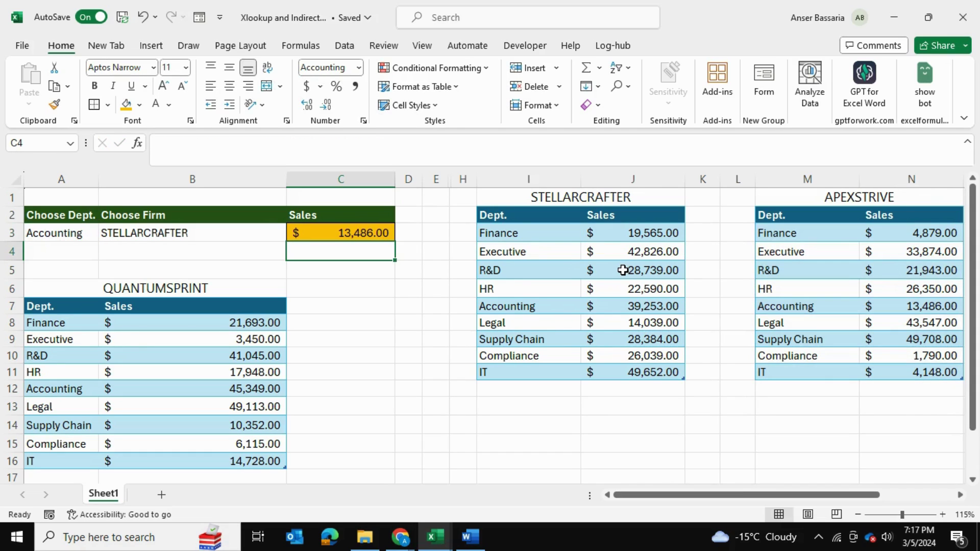
Switch the firm in B3 to APEXSTRIVE and confirm C3 still shows $13,486.00 for Accounting.
left_click(335, 228)
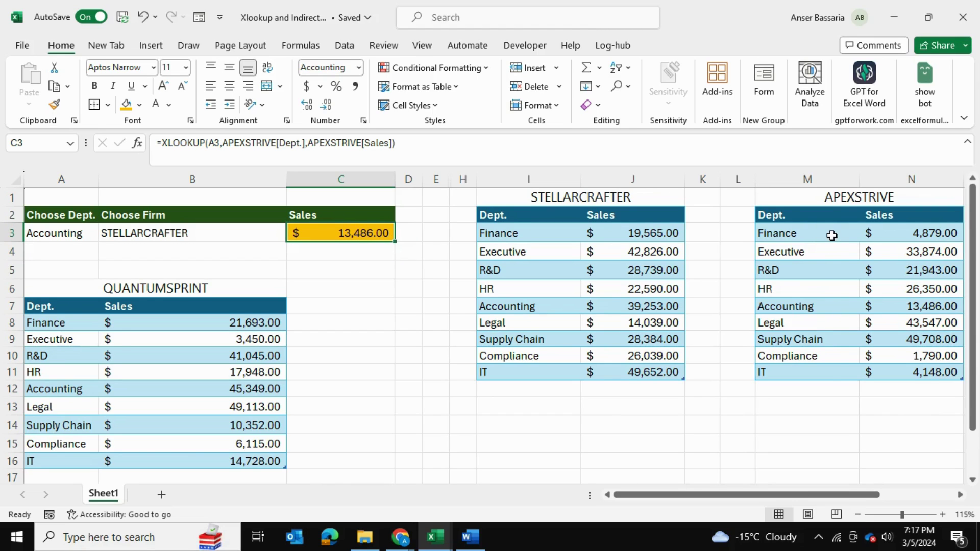
left_click(864, 310)
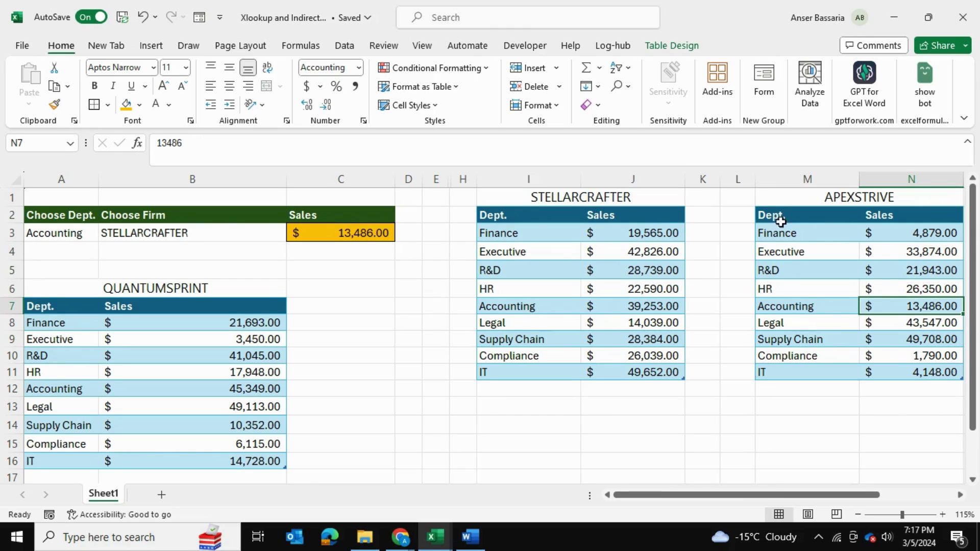
left_click(187, 232)
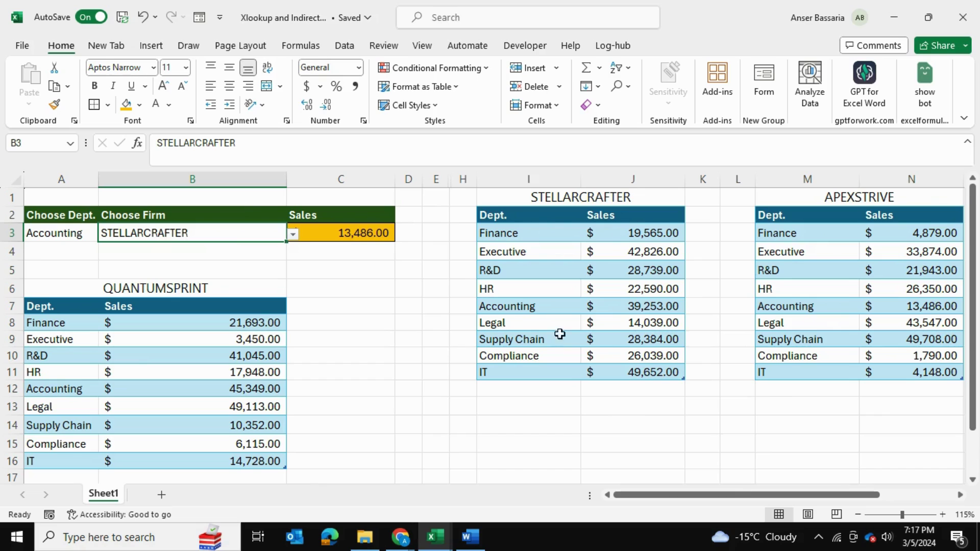
left_click(293, 234)
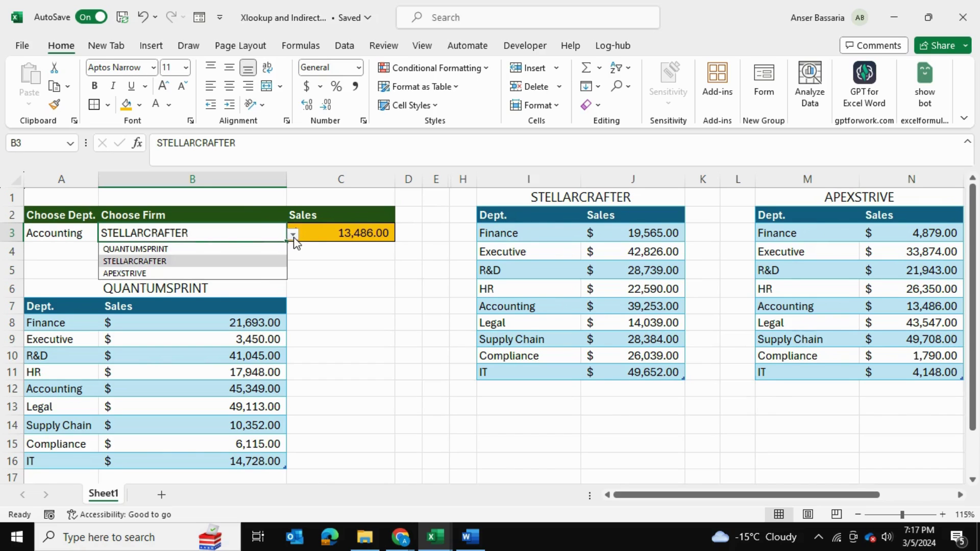
left_click(194, 274)
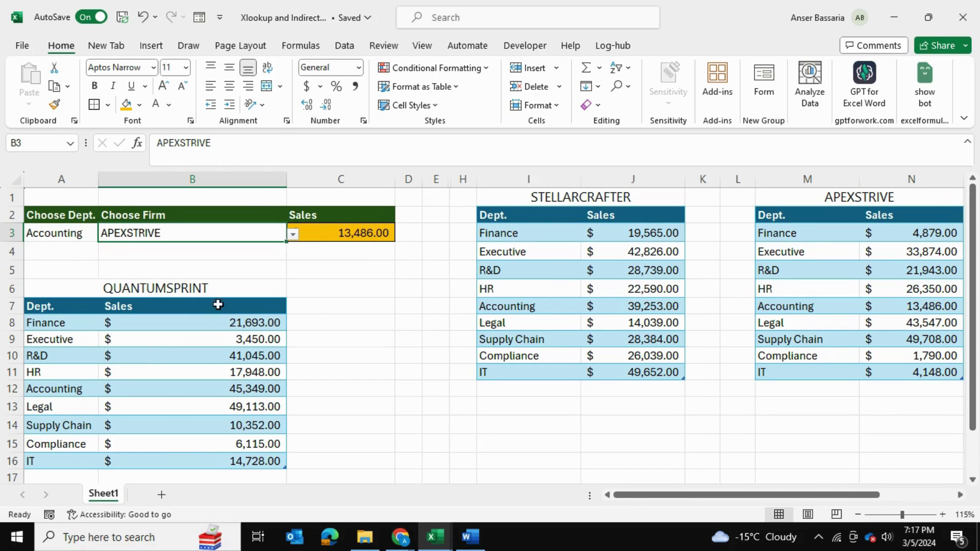
left_click(363, 234)
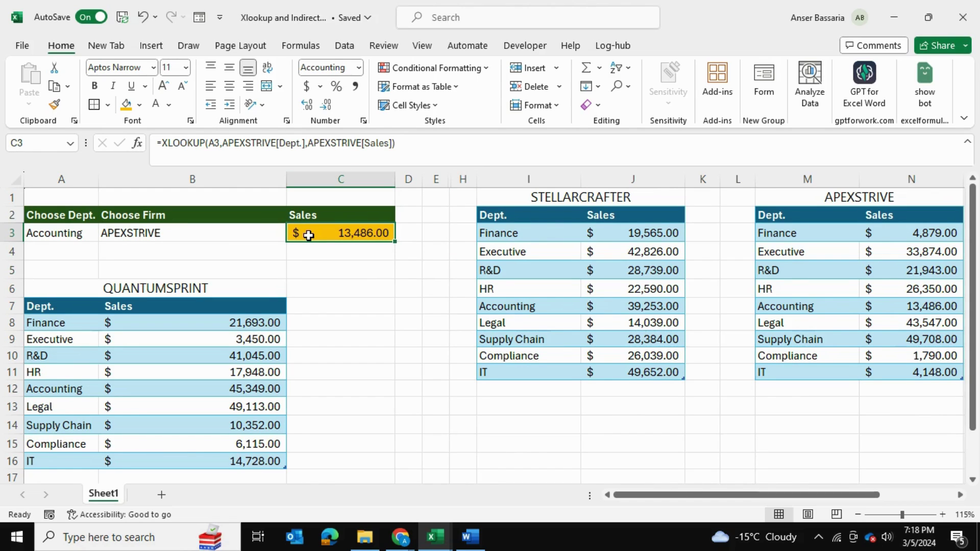
left_click(550, 198)
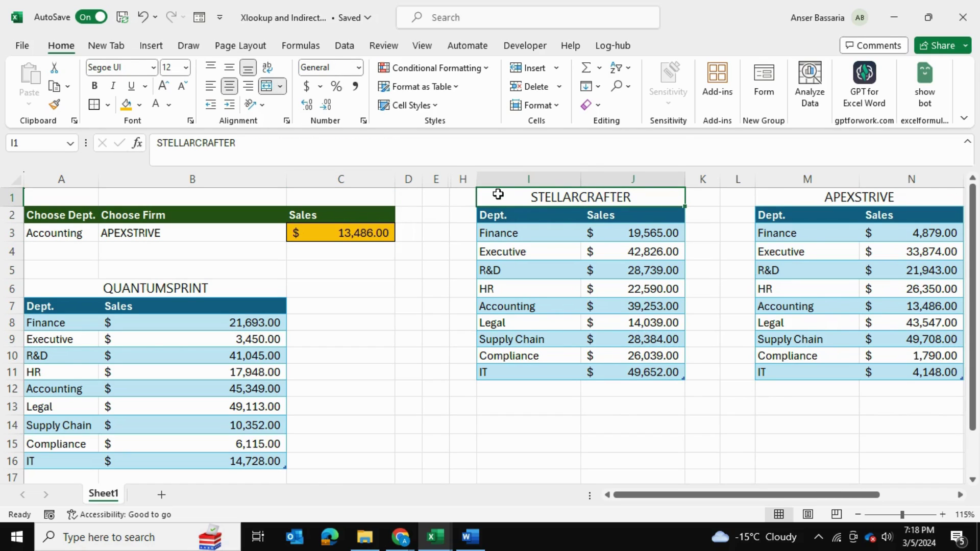
left_click(505, 248)
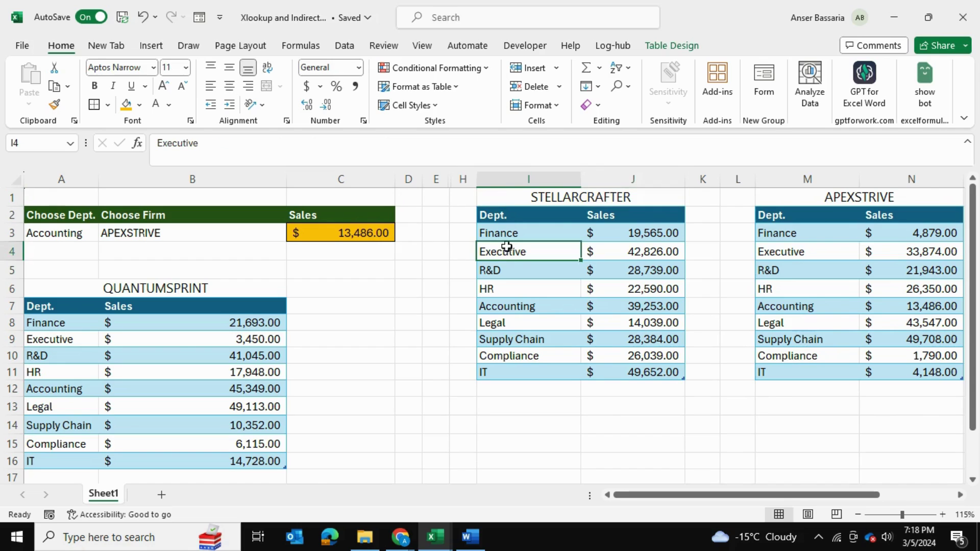
left_click(504, 204)
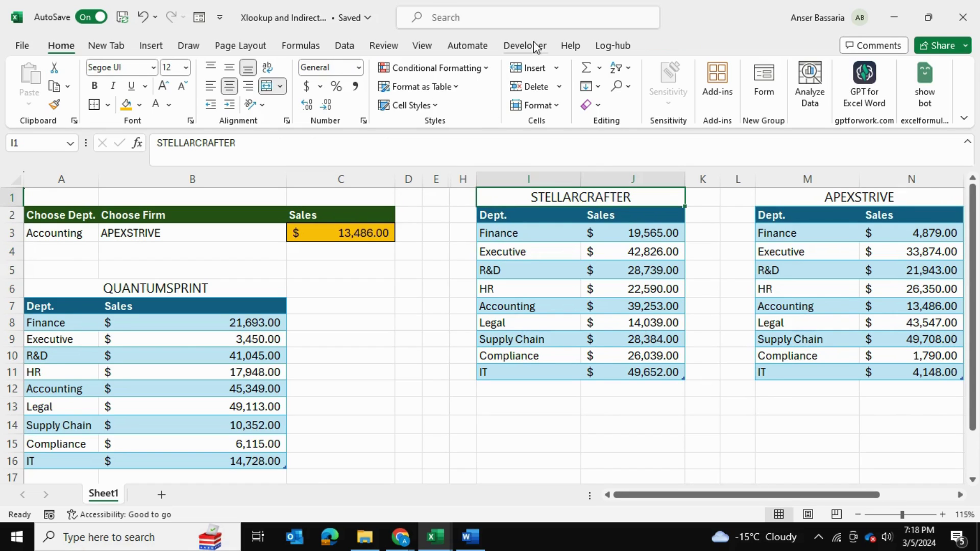
left_click(534, 224)
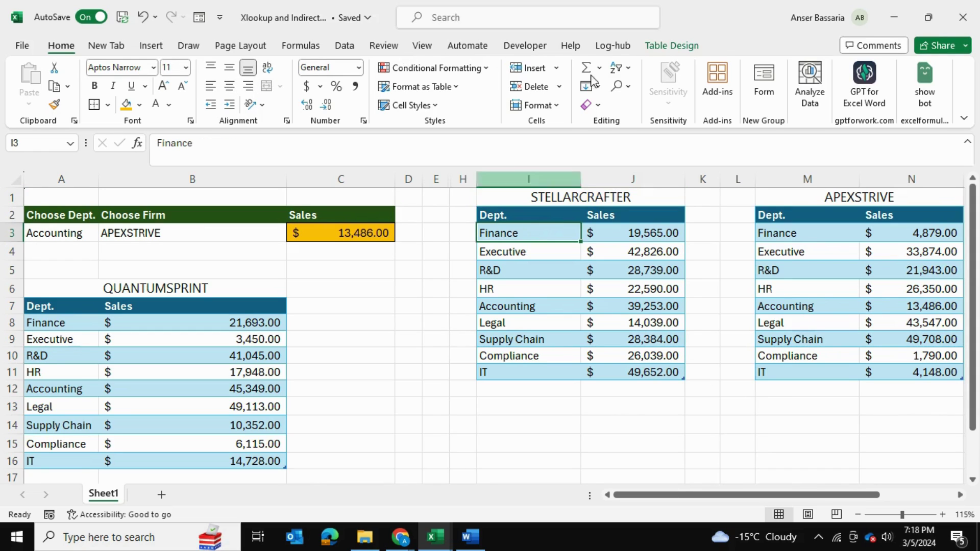
left_click(650, 46)
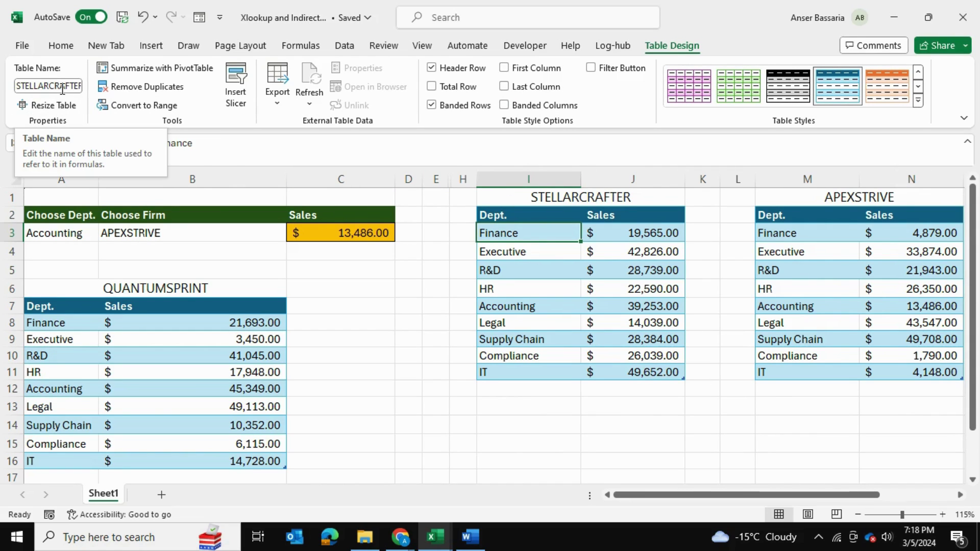
left_click(190, 233)
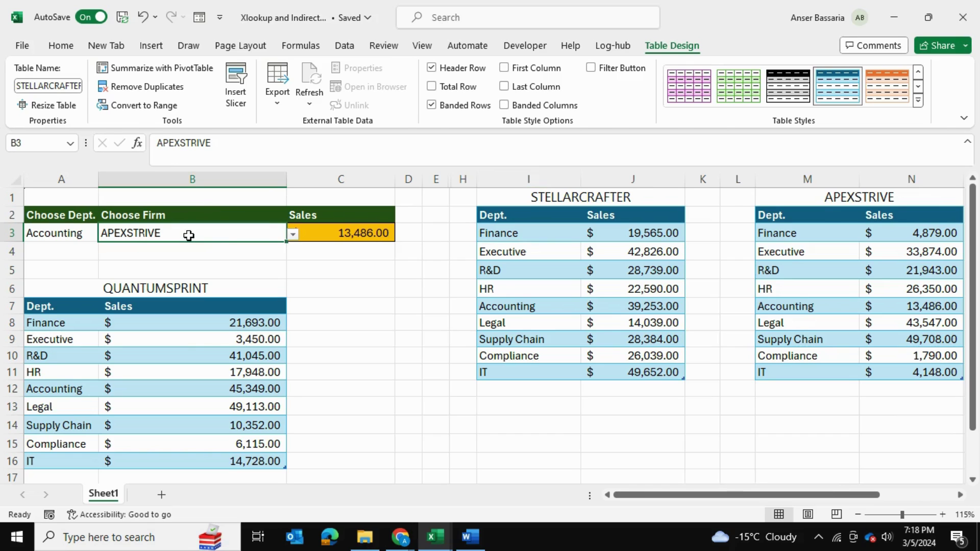
left_click(293, 234)
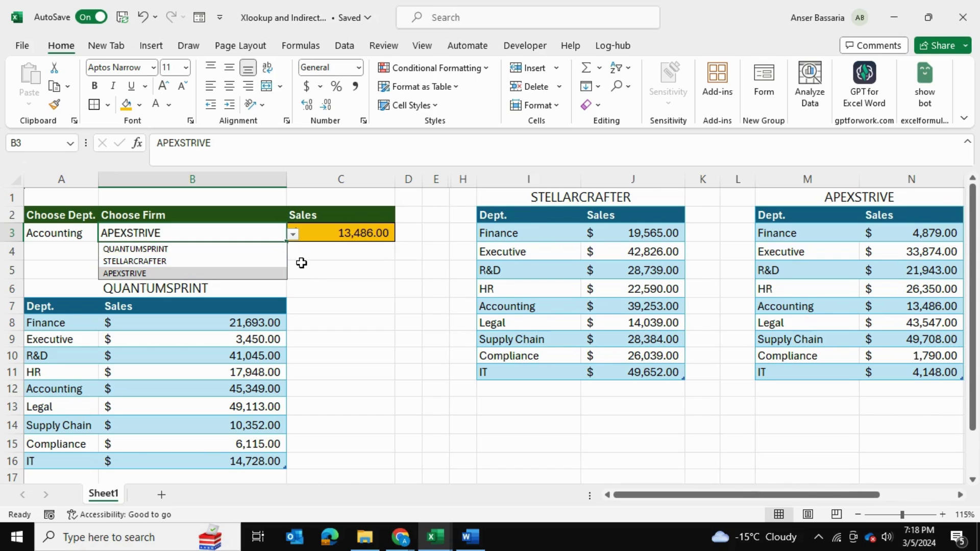
left_click(331, 256)
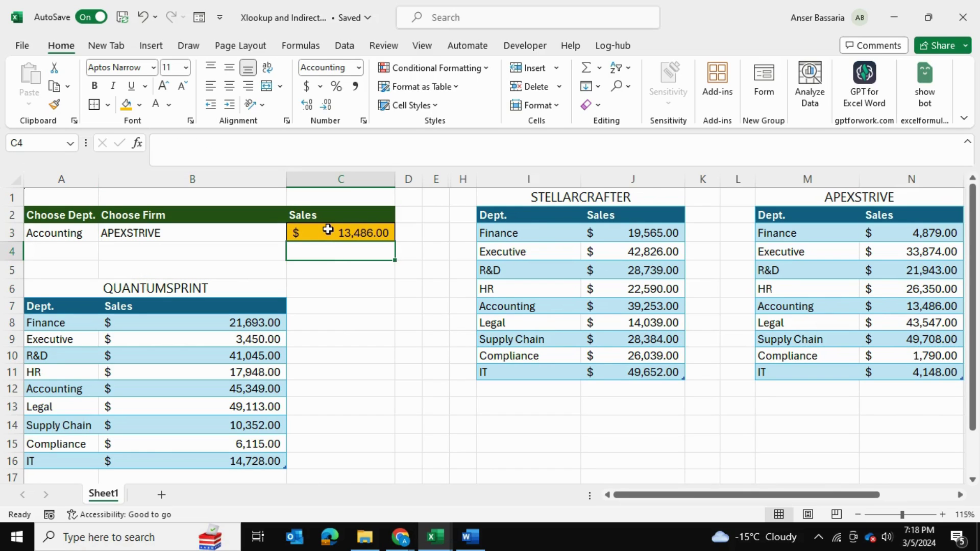
left_click(327, 230)
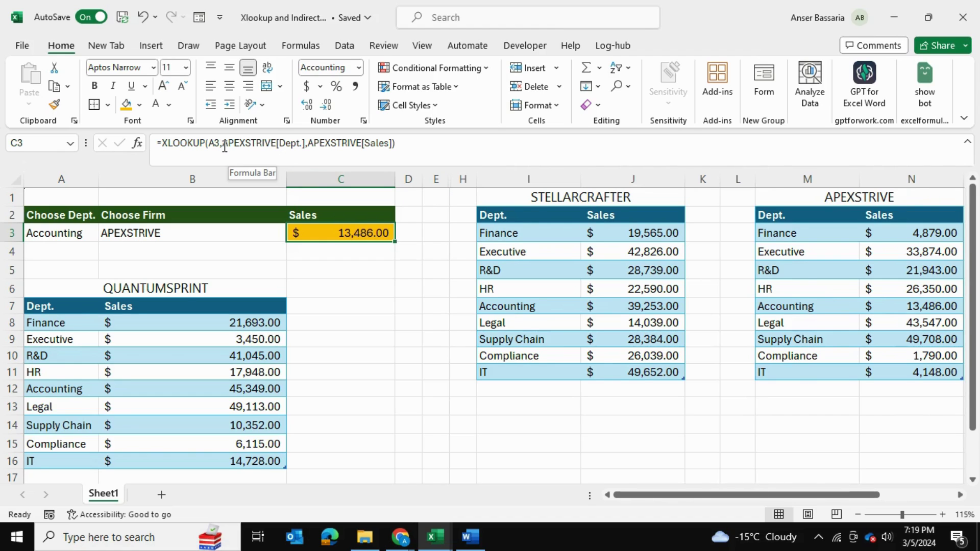
Replace the fixed APEXSTRIVE lookup range with indirect(B3&"[Dept.]" in C3's formula.
left_click_drag(225, 147, 275, 145)
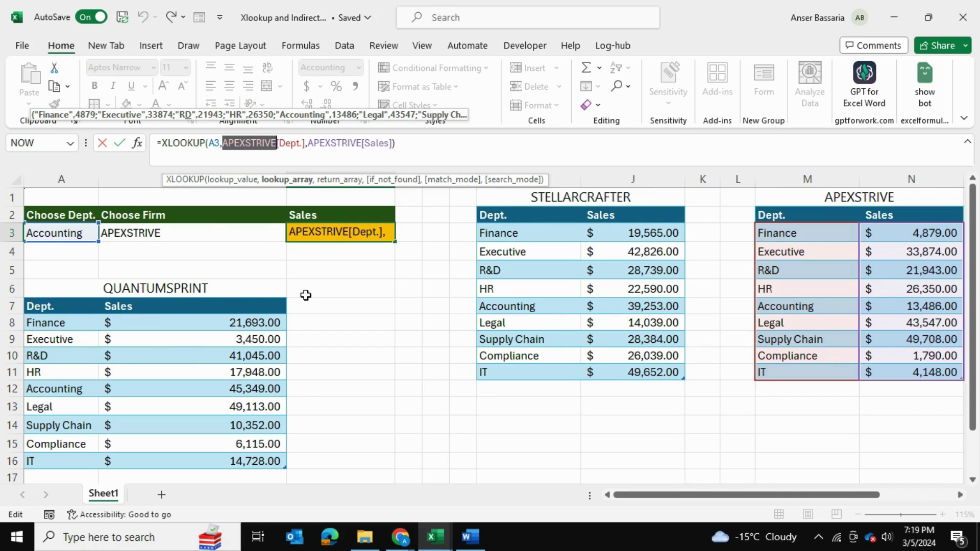
key("BackSpace")
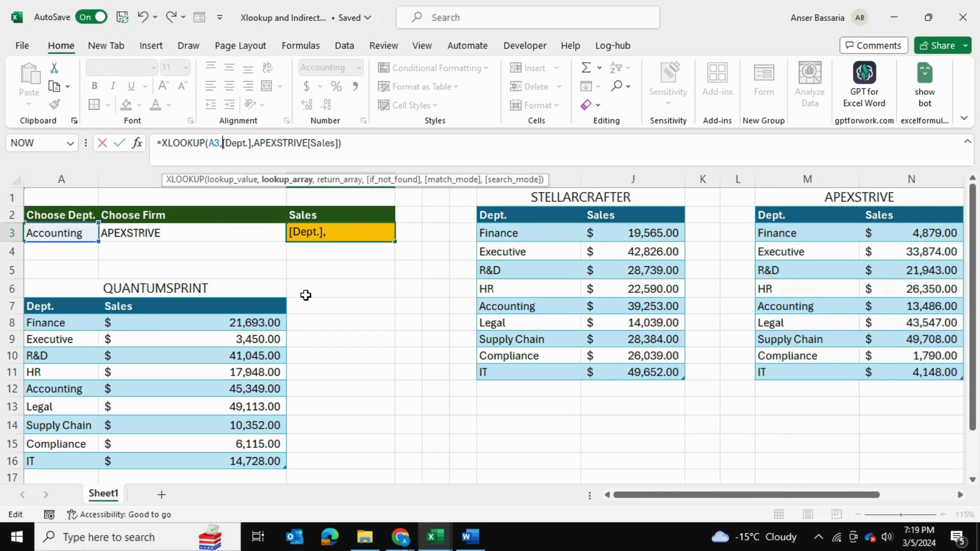
type("indirect")
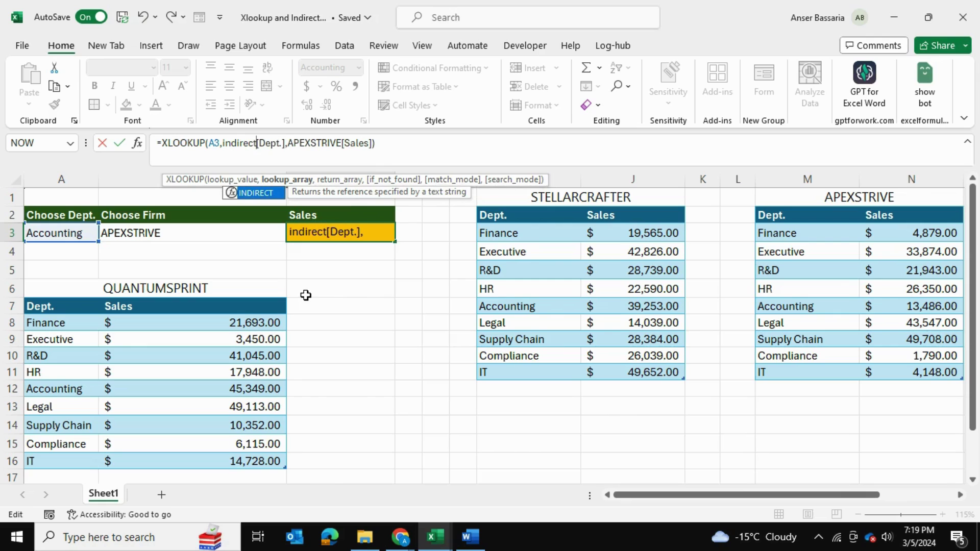
type("(")
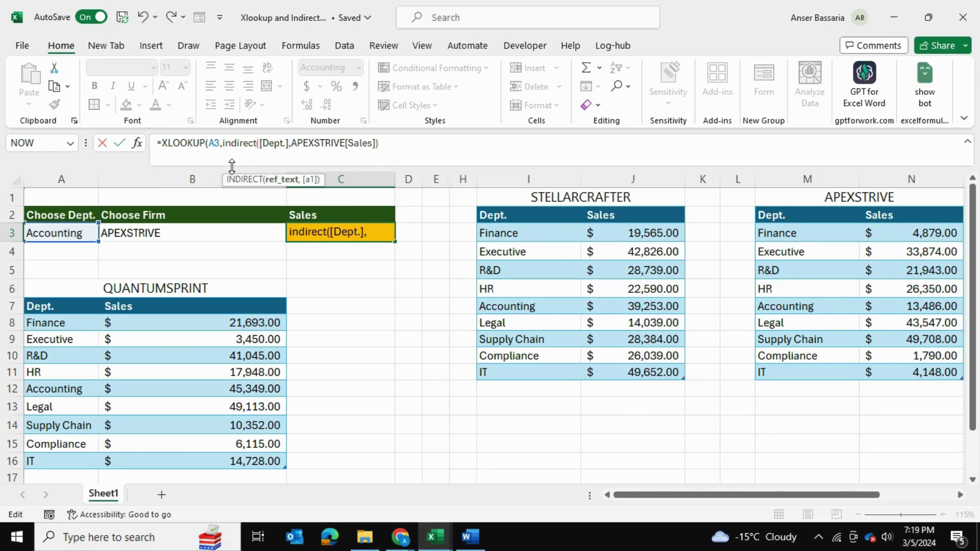
left_click(202, 237)
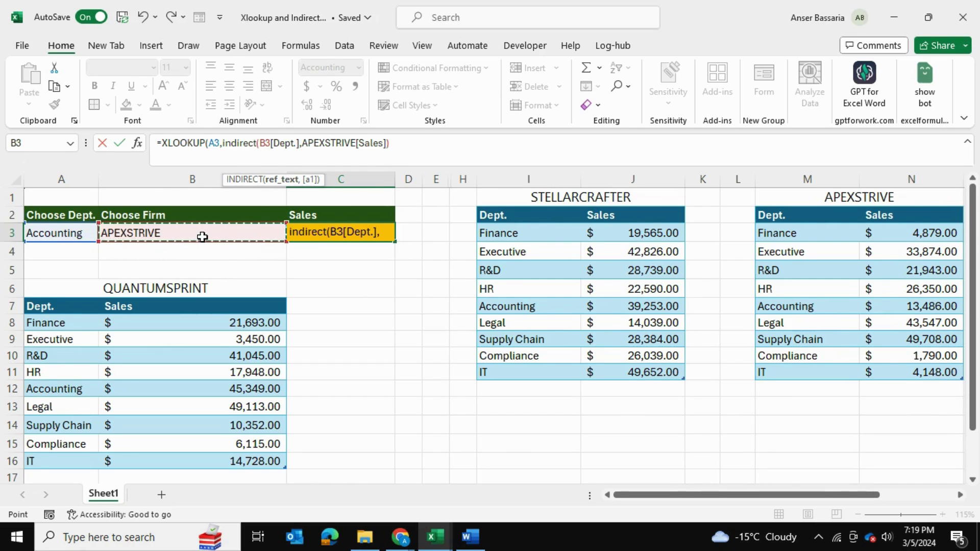
type("&\"")
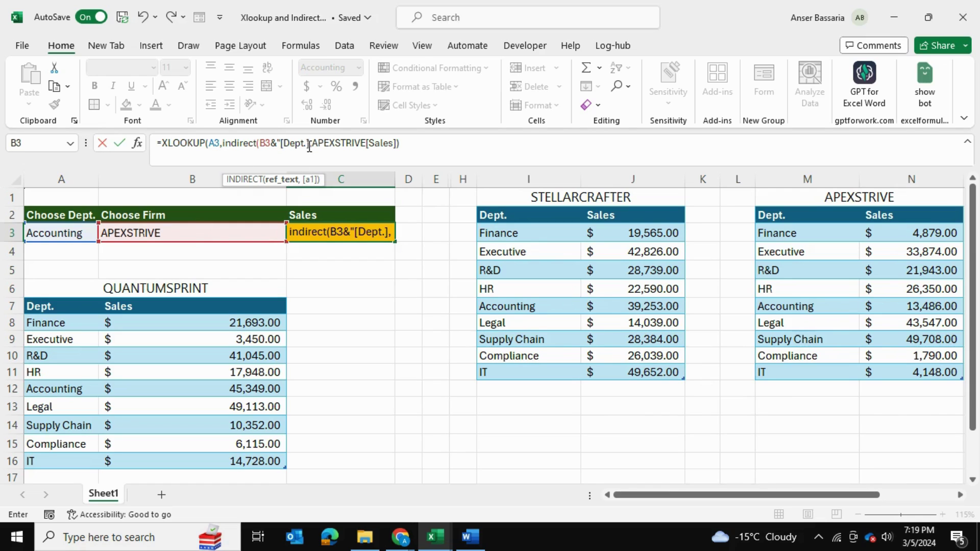
type("\"")
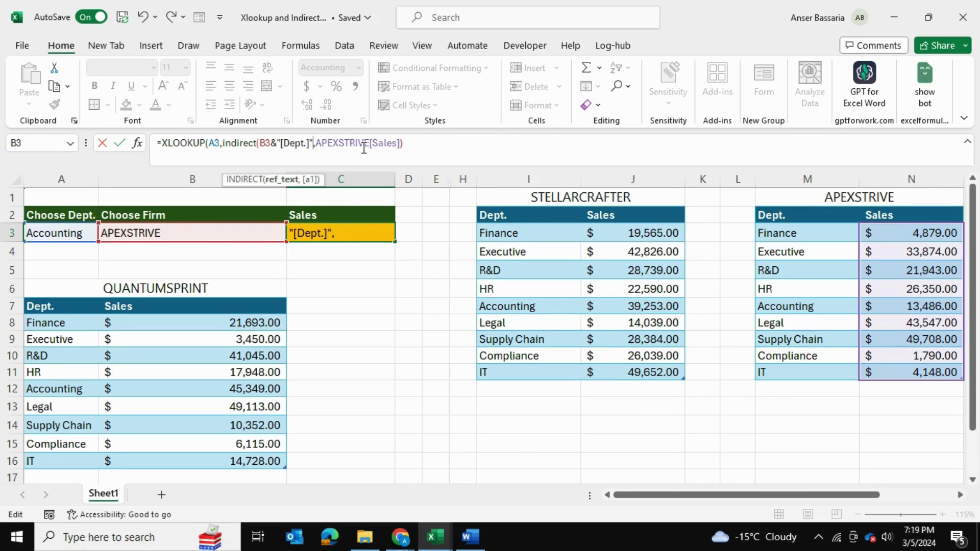
Replace the hard-coded APEXSTRIVE return range with indirect(B3&"[Sales]") in C3's formula.
left_click(364, 144)
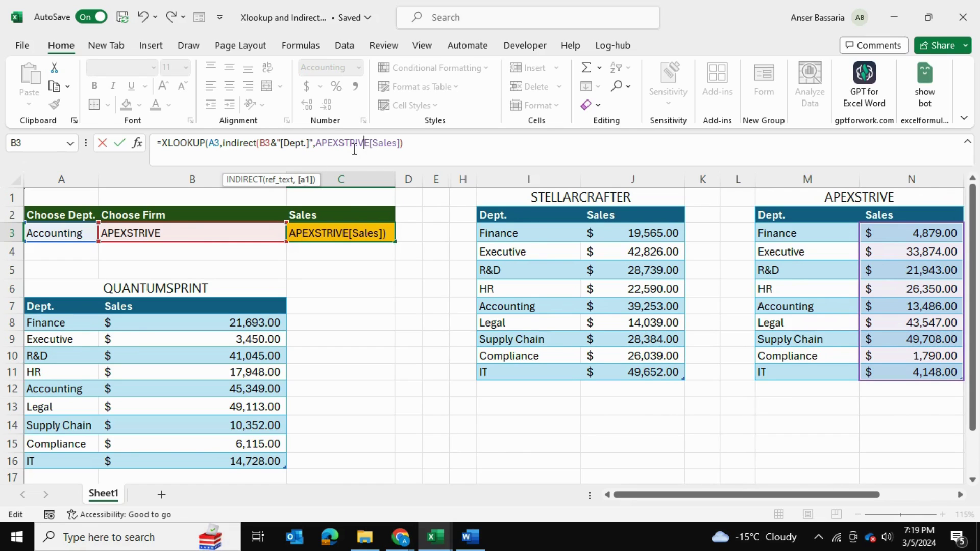
left_click_drag(364, 145, 318, 147)
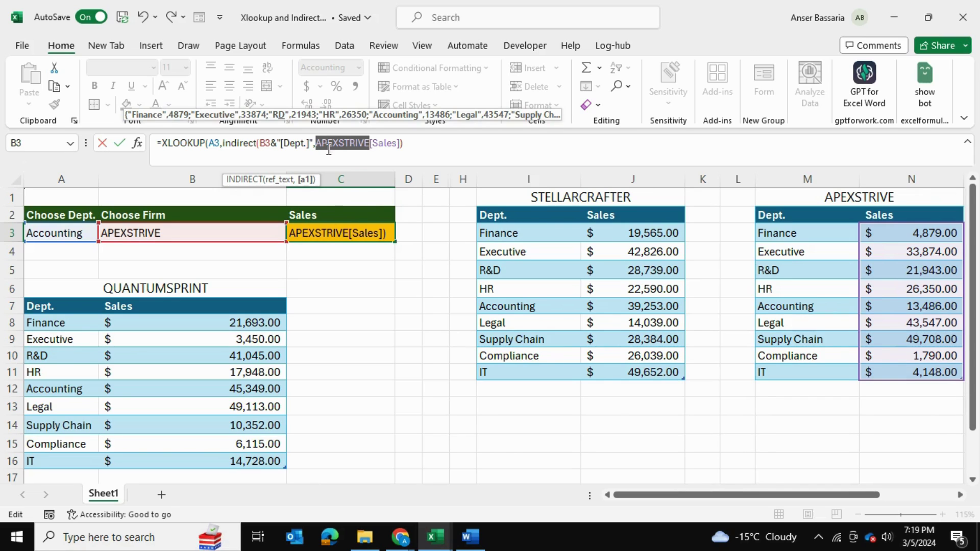
key("BackSpace")
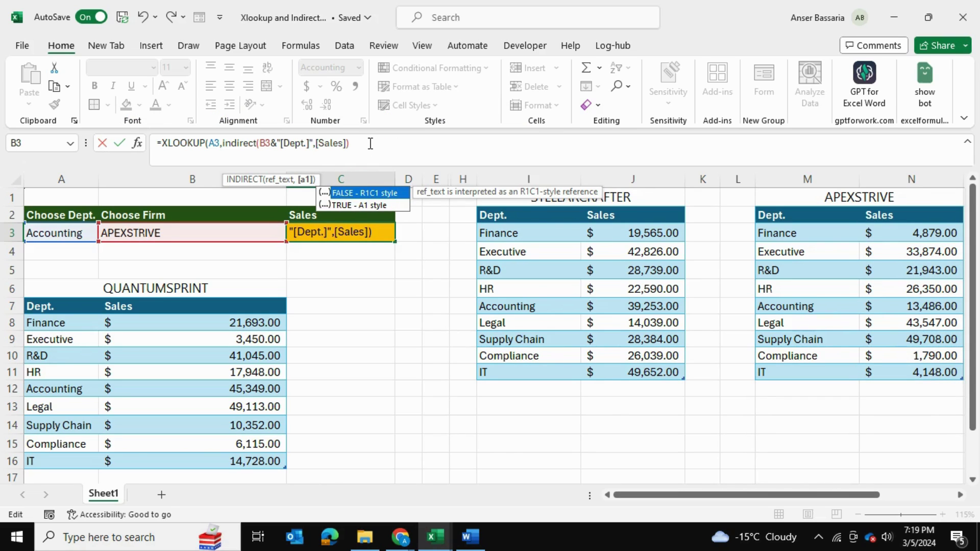
type("indirect")
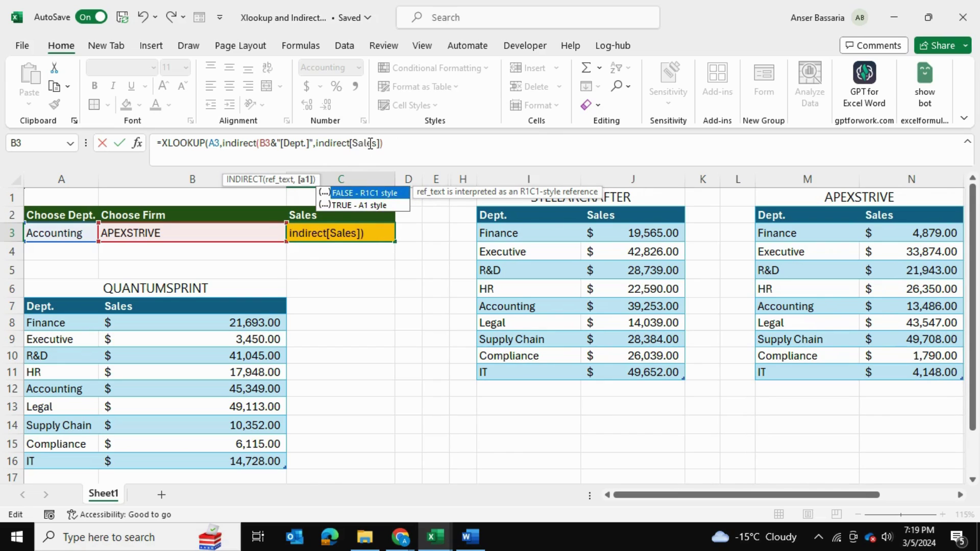
type("(")
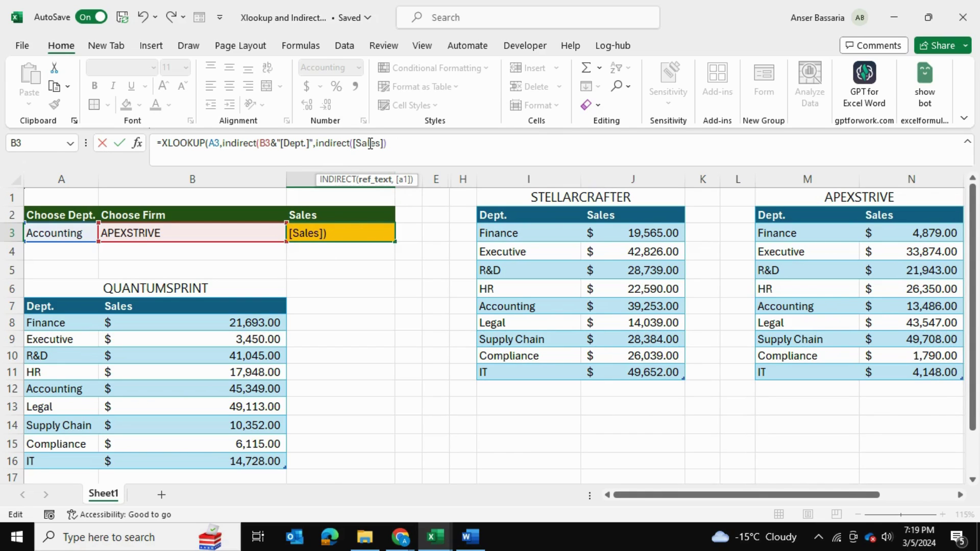
left_click(166, 238)
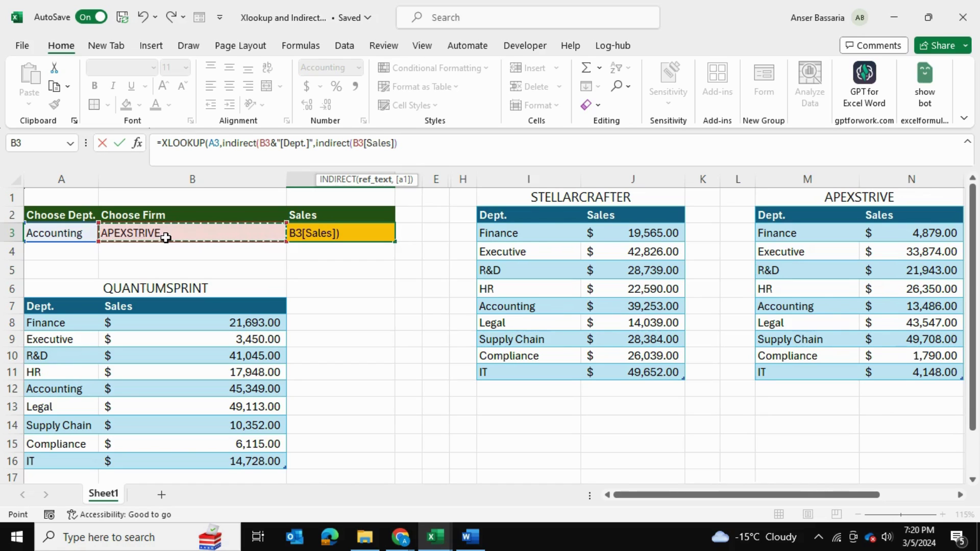
type("&")
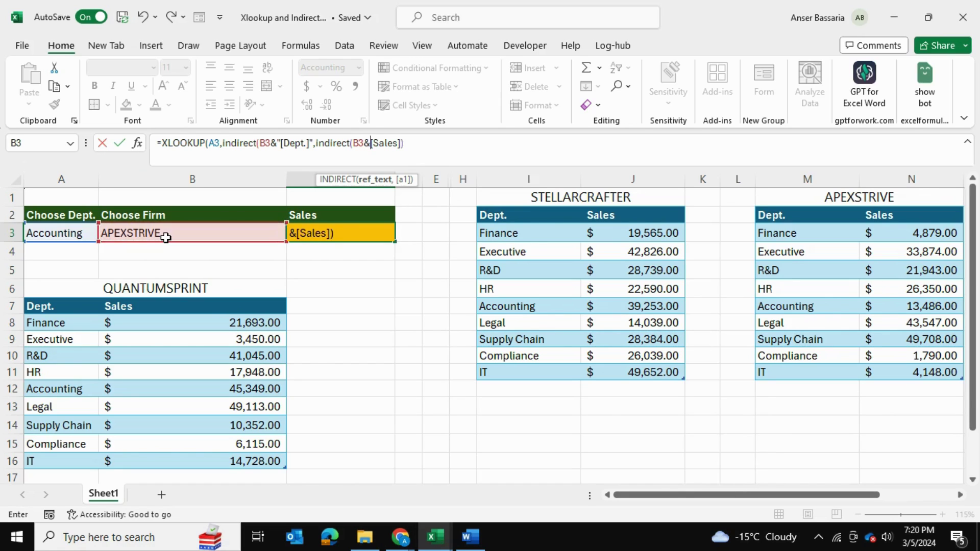
type("\"")
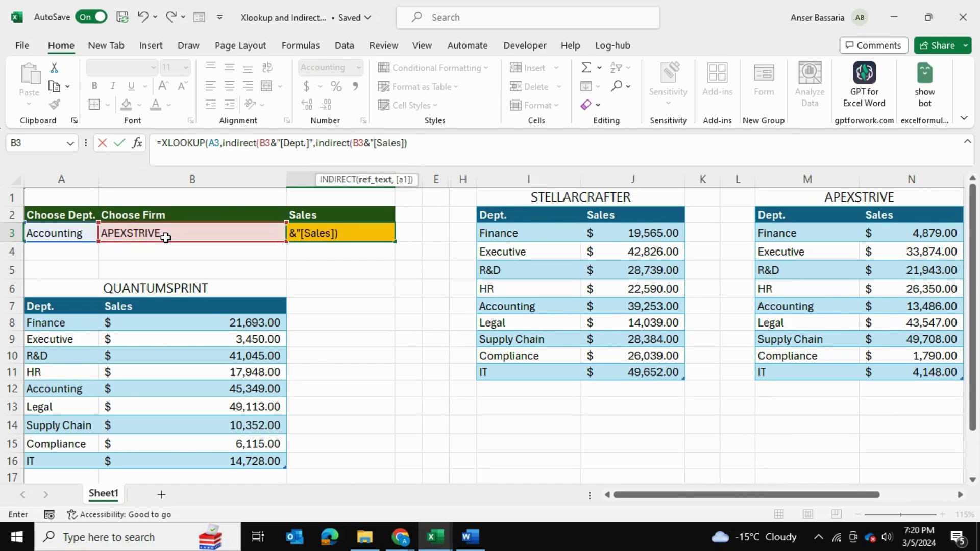
left_click(406, 144)
type(")")
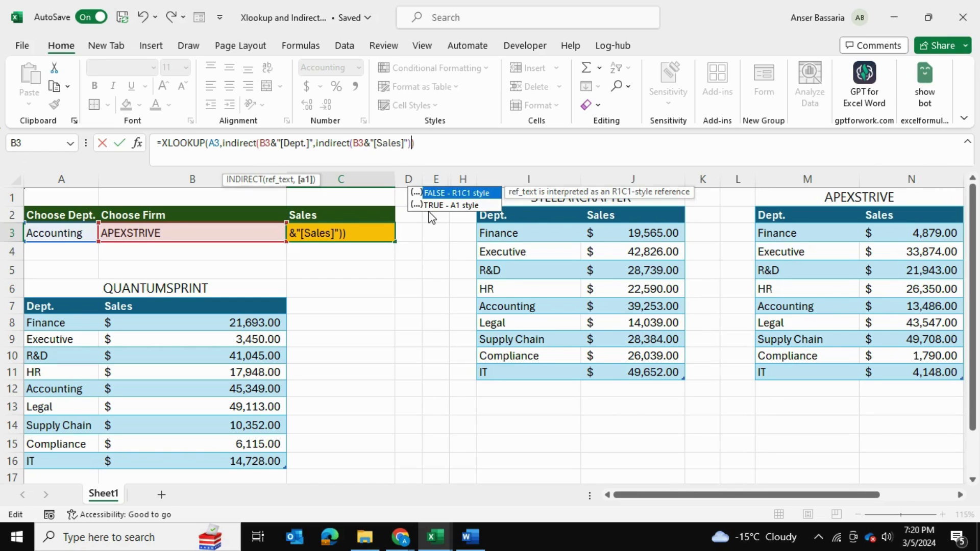
Close the first INDIRECT correctly and commit the formula, so C3 shows $13,486.00.
key("Return")
key("Return")
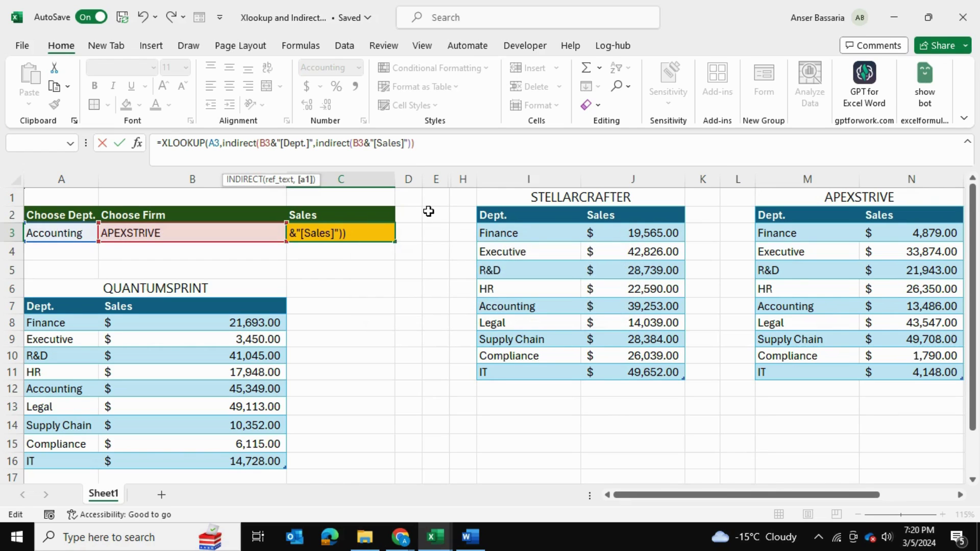
left_click(310, 147)
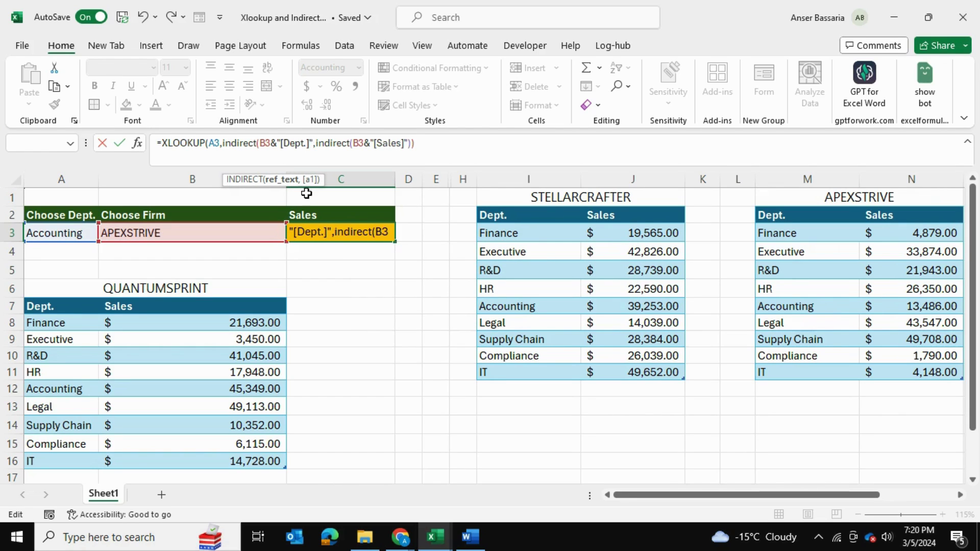
type(",")
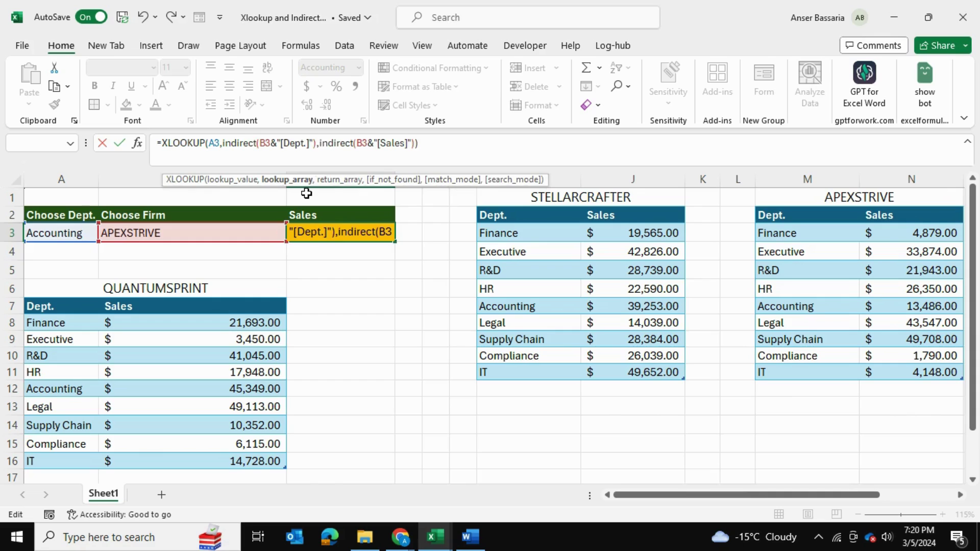
key("Return")
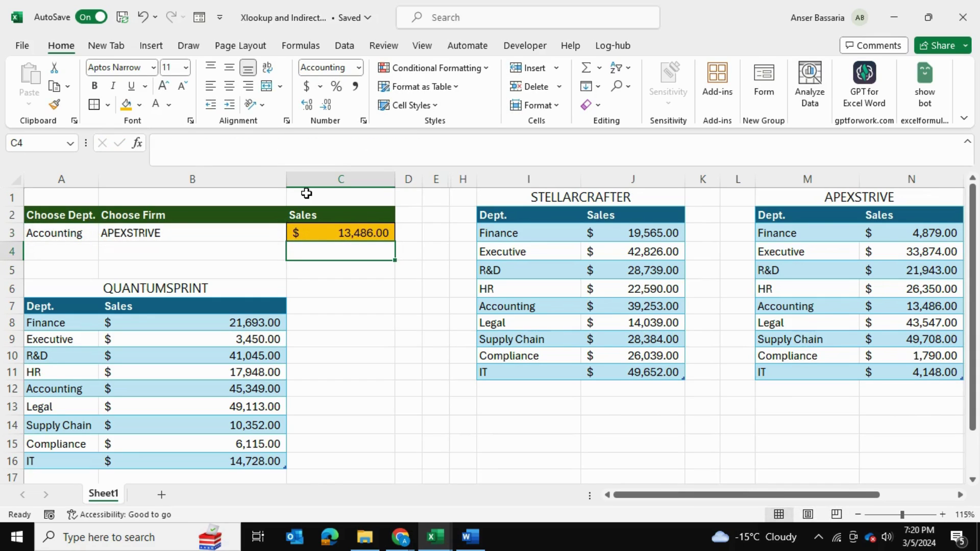
left_click(307, 233)
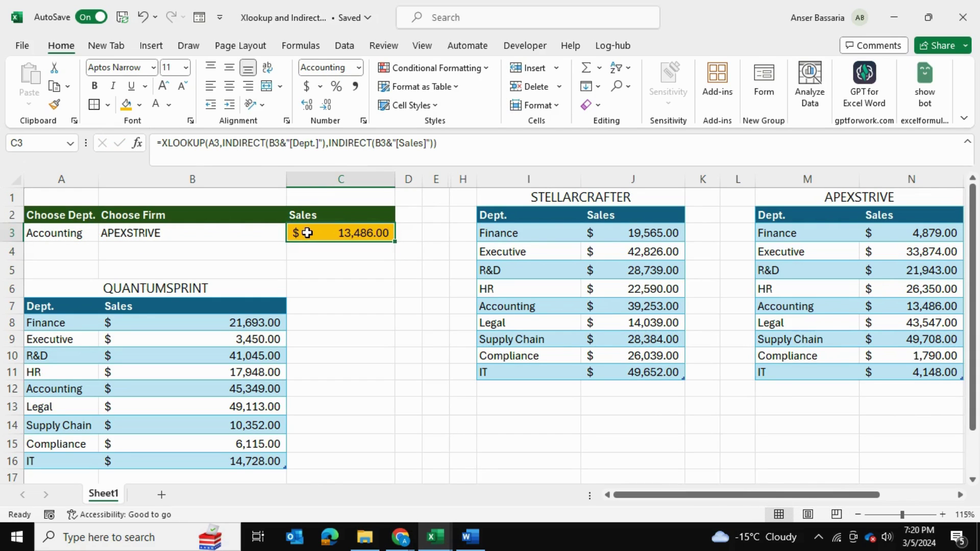
left_click(204, 233)
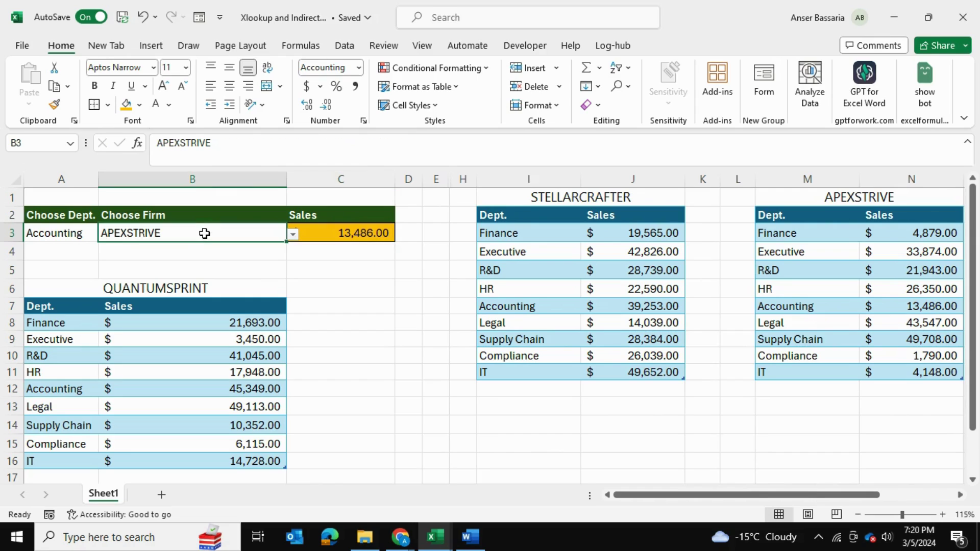
left_click(51, 233)
left_click(142, 231)
left_click(903, 306)
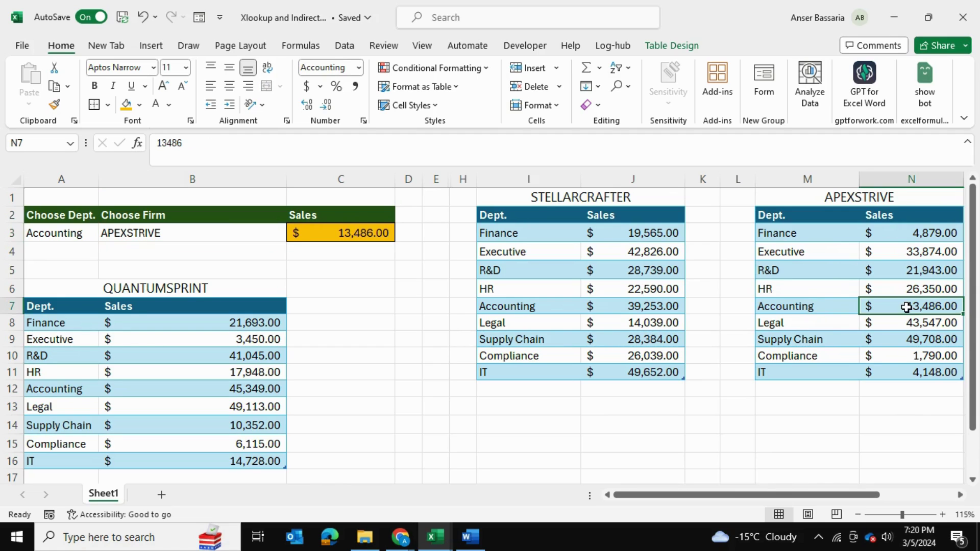
left_click(323, 235)
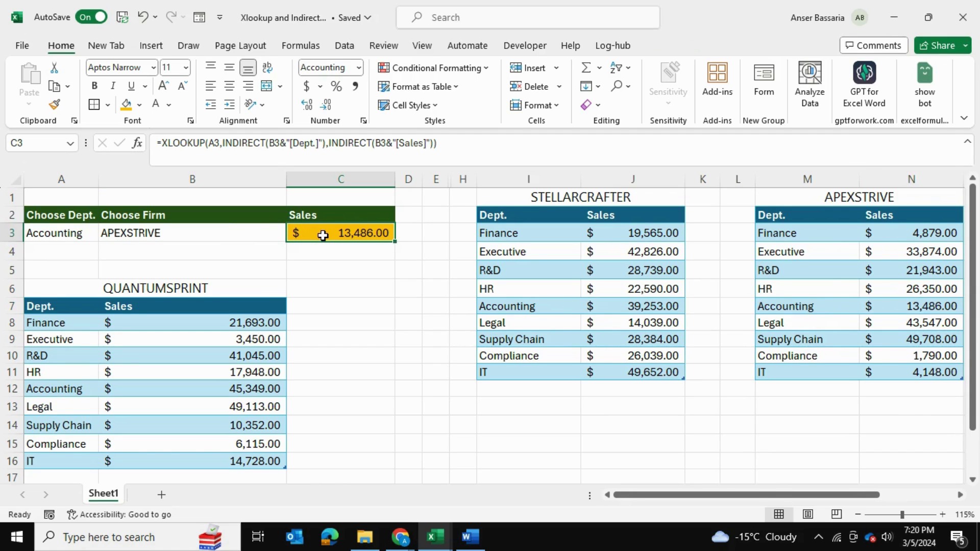
left_click(226, 233)
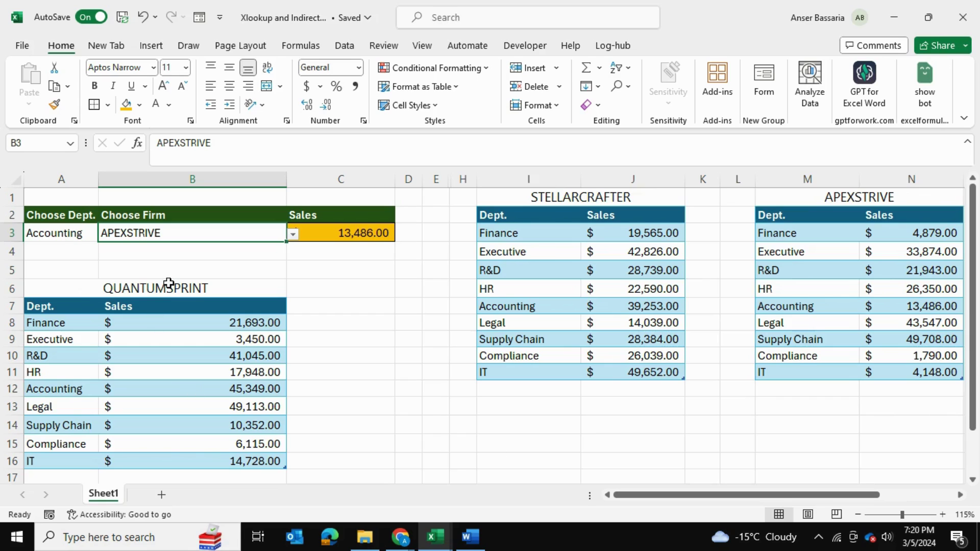
left_click(163, 384)
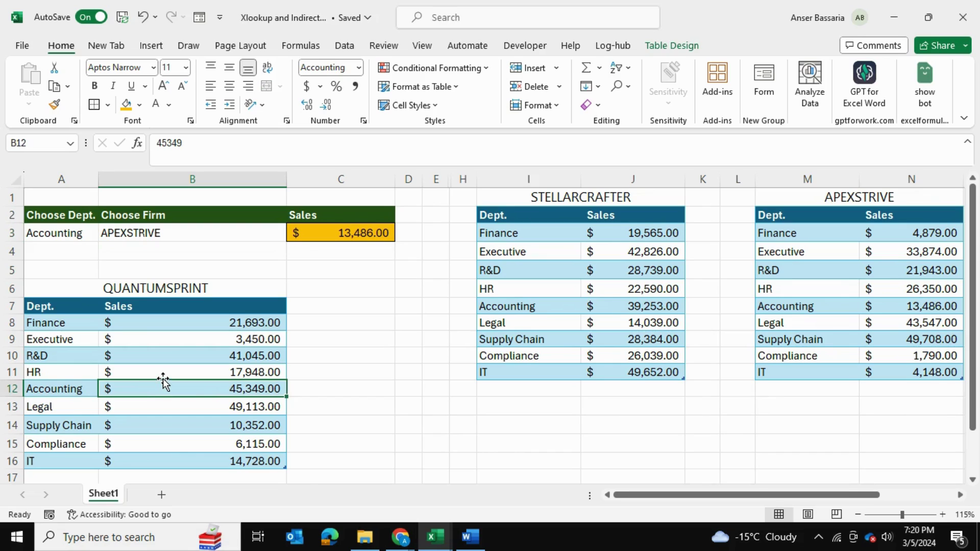
Choose QUANTUMSPRINT as the firm in B3 and check C3's updated result.
left_click(189, 234)
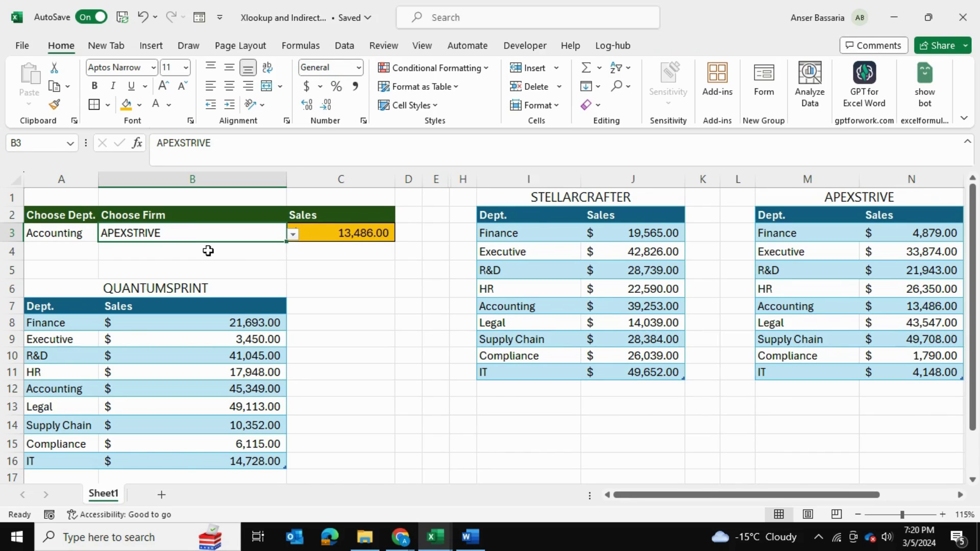
left_click(292, 234)
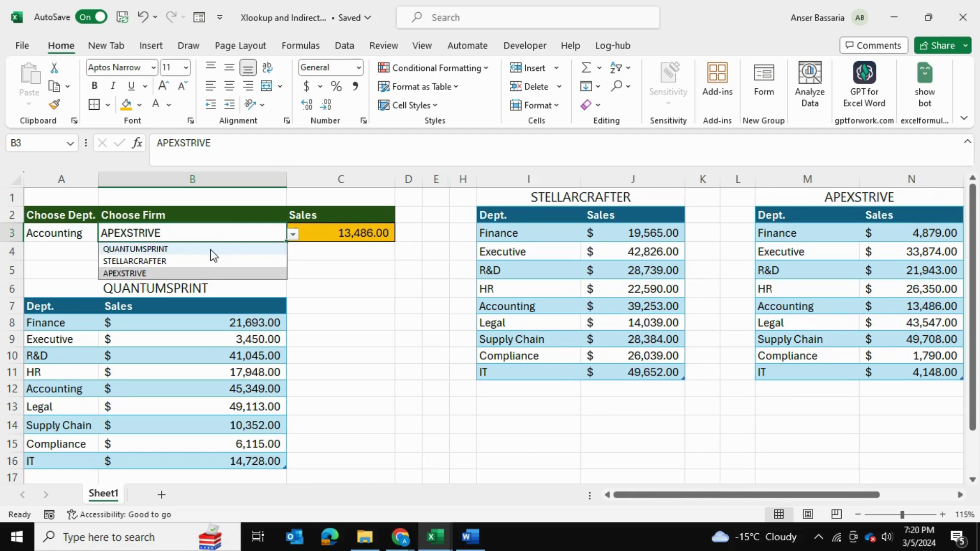
left_click(211, 250)
left_click(314, 233)
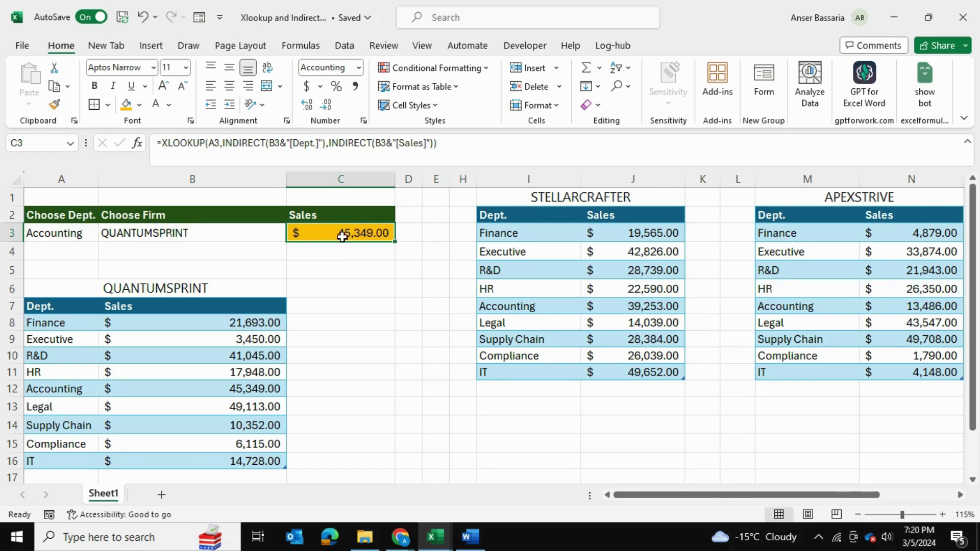
Choose IT as the department in A3 and verify C3 returns $14,728.00.
left_click(51, 233)
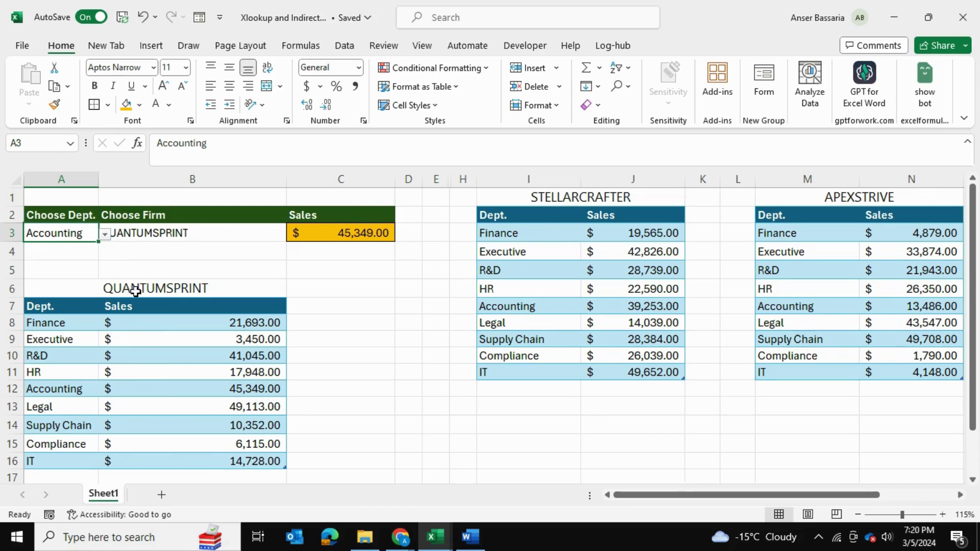
left_click(105, 234)
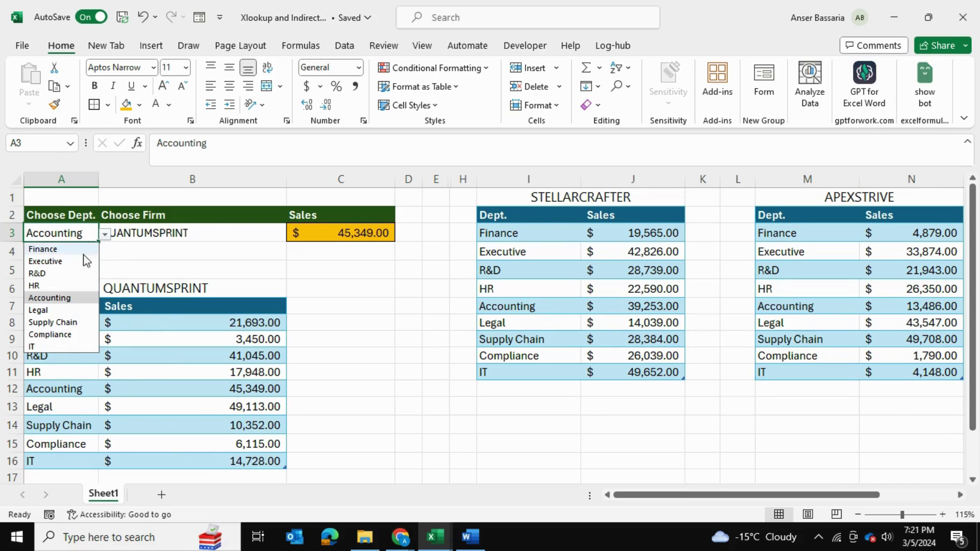
left_click(51, 347)
left_click(322, 227)
left_click(323, 270)
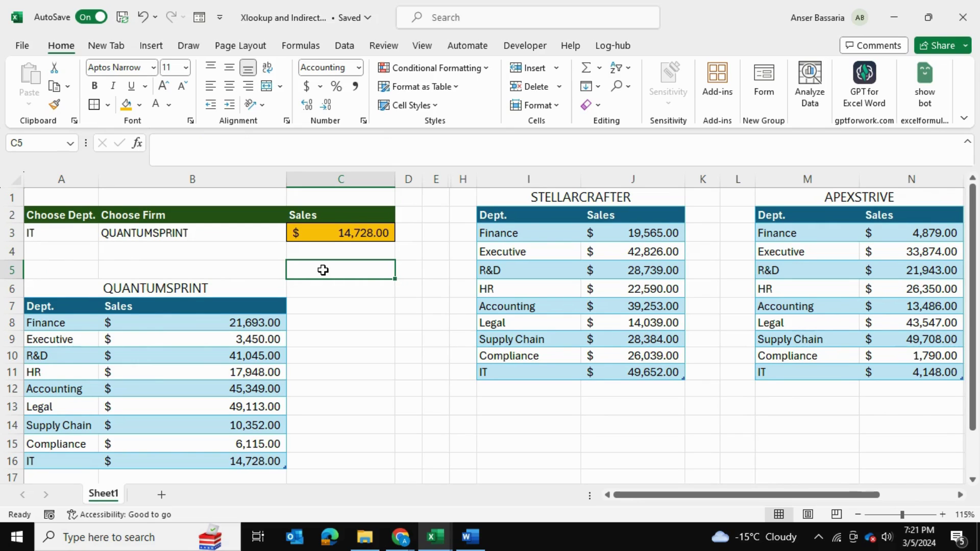
left_click(337, 234)
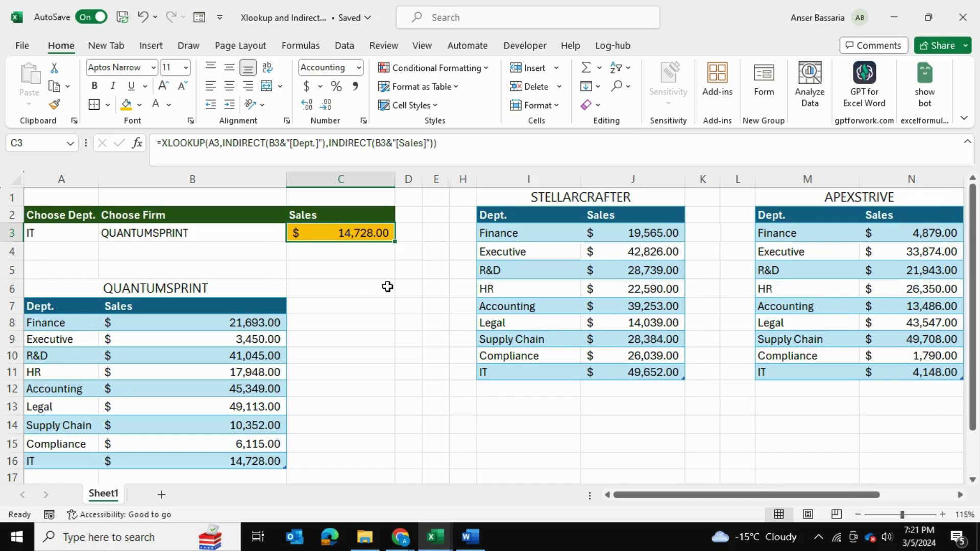